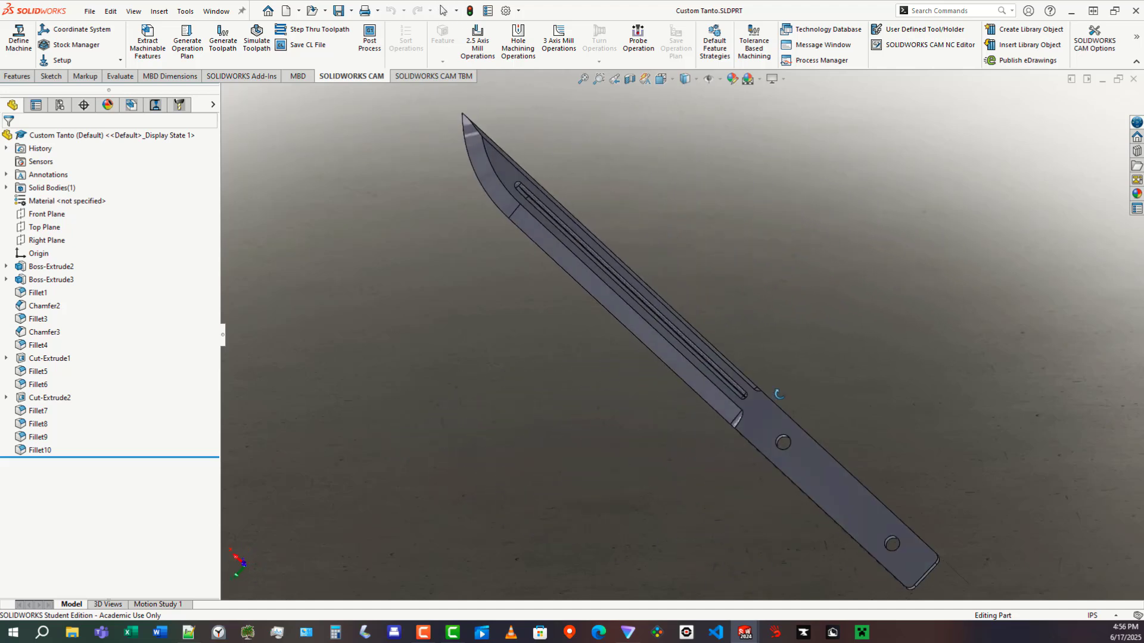
Switch from the Custom Tanto part to the Tanto on the Mounting plate (First OP) assembly and maximize its window
scroll(724, 332, "up", 3)
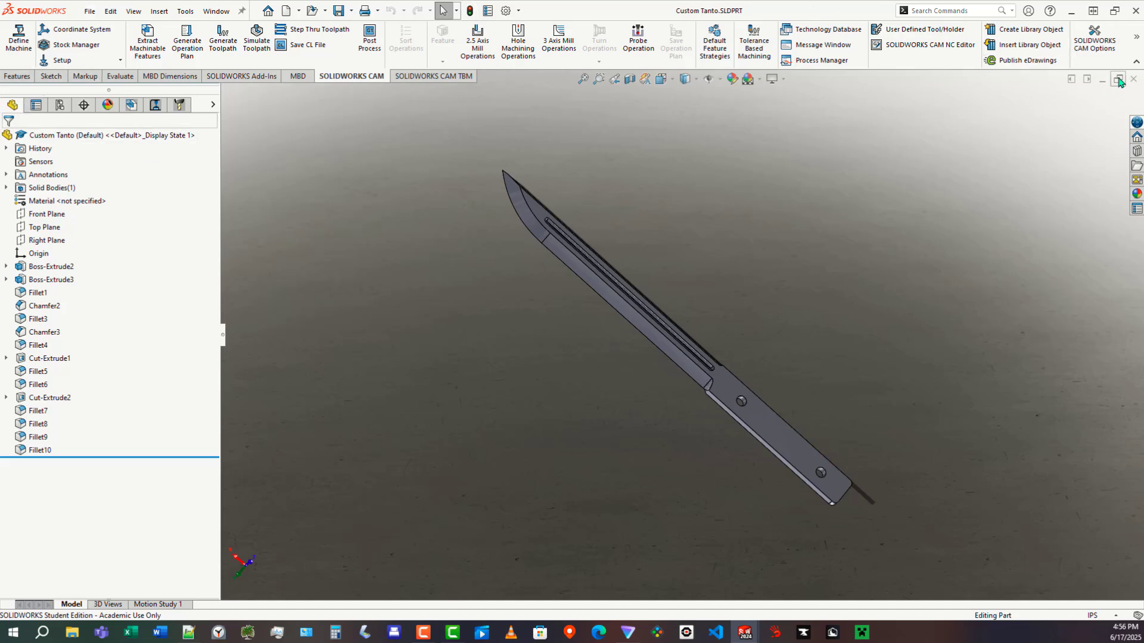
left_click(1119, 80)
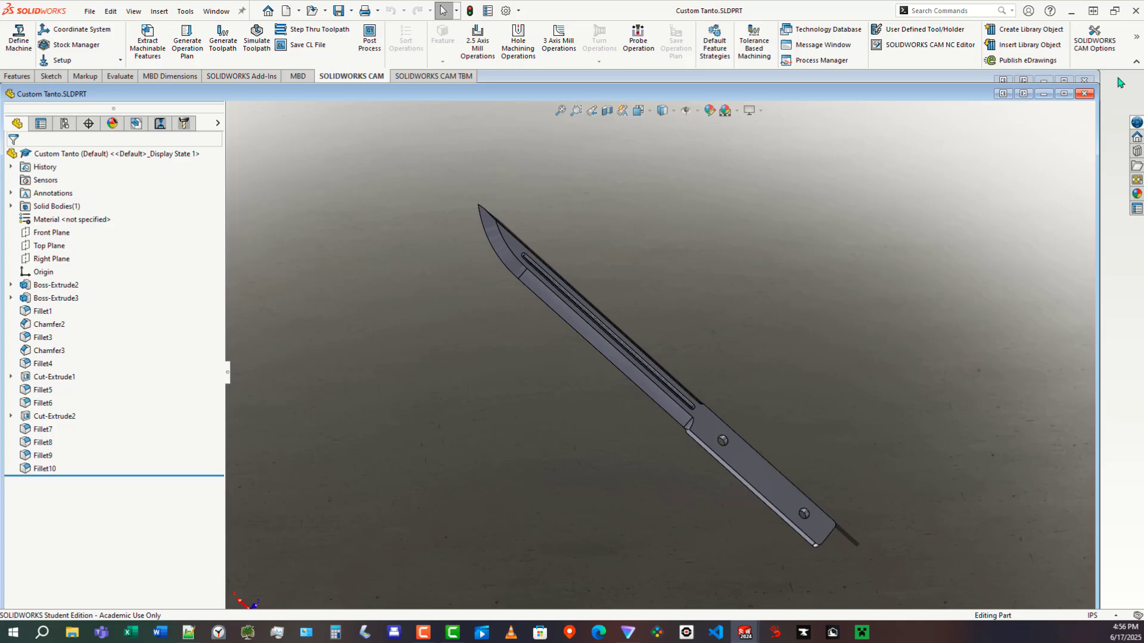
left_click(909, 82)
middle_click_drag(519, 334, 691, 289)
scroll(507, 363, "down", 3)
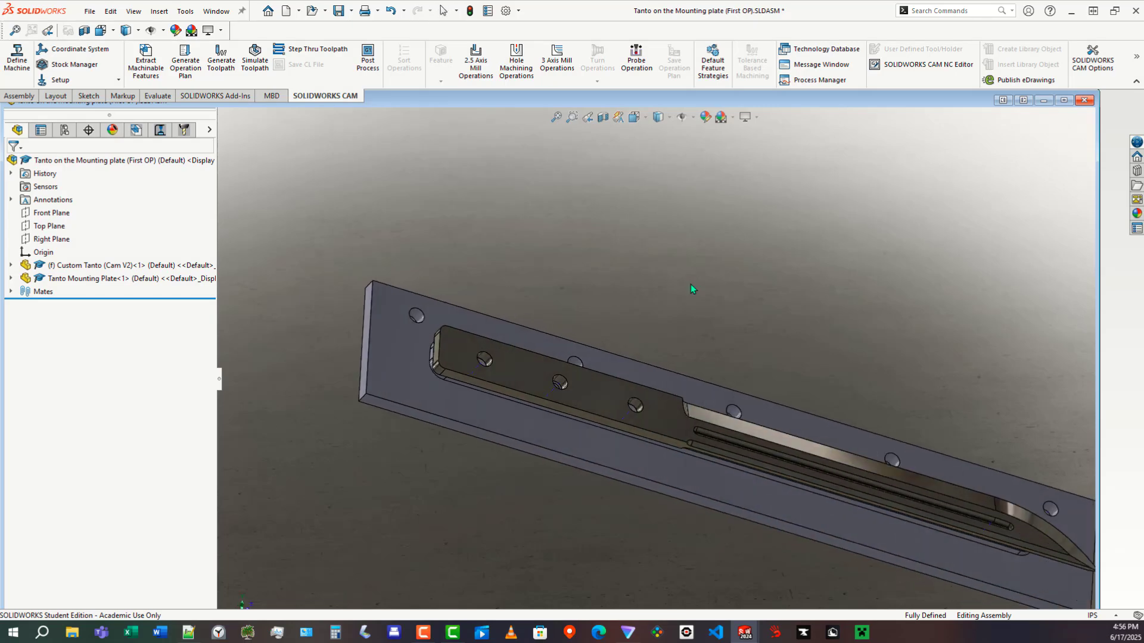
left_click(1064, 99)
Suppress the Custom Tanto (Cam V2) component to expose the mounting plate alone
scroll(610, 347, "up", 2)
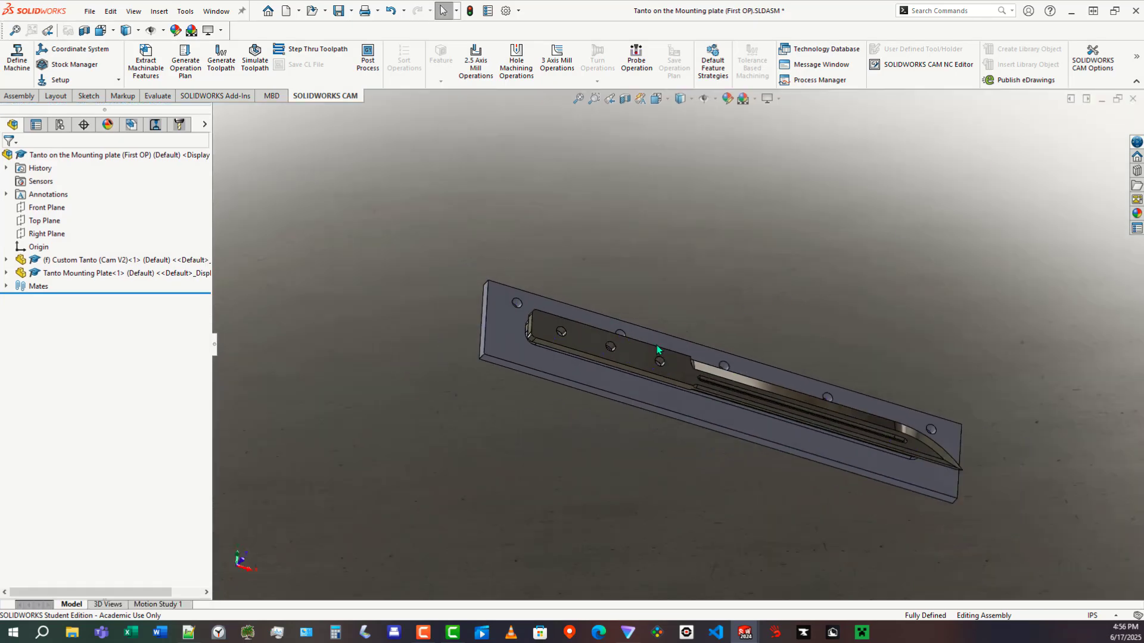
scroll(585, 336, "down", 2)
middle_click_drag(704, 368, 691, 357)
scroll(691, 358, "up", 2)
scroll(676, 345, "down", 2)
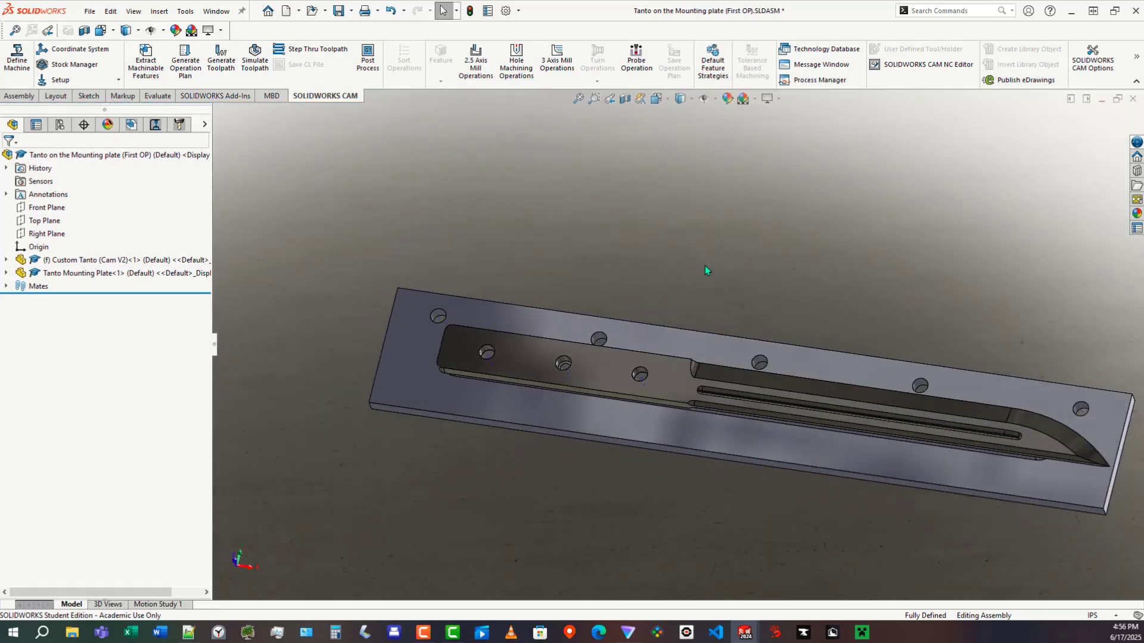
right_click(52, 260)
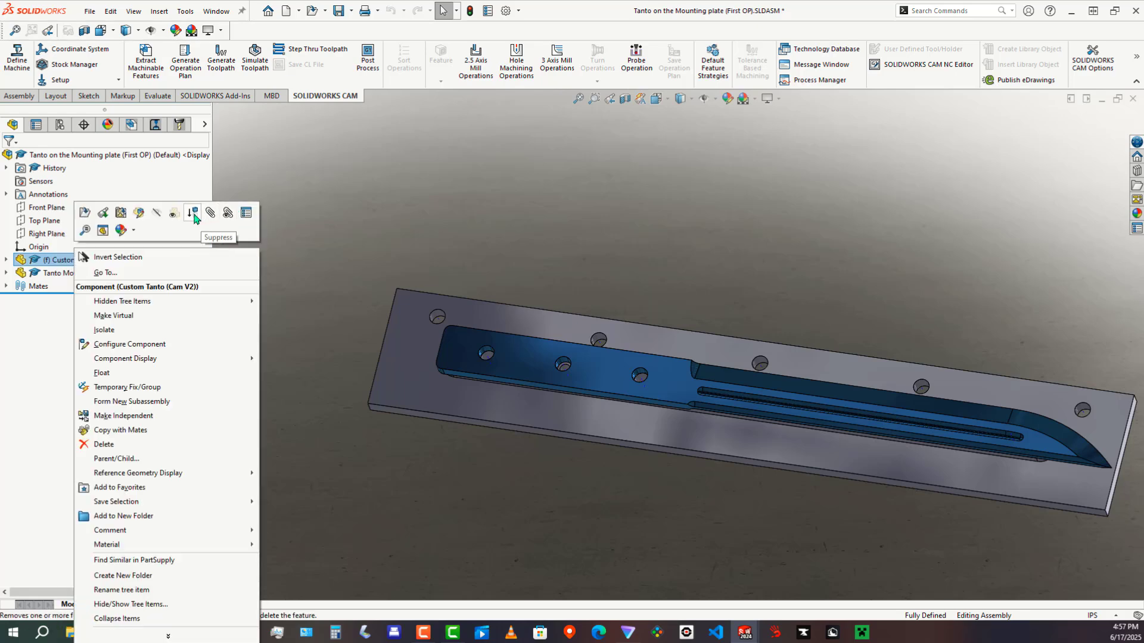
left_click(193, 214)
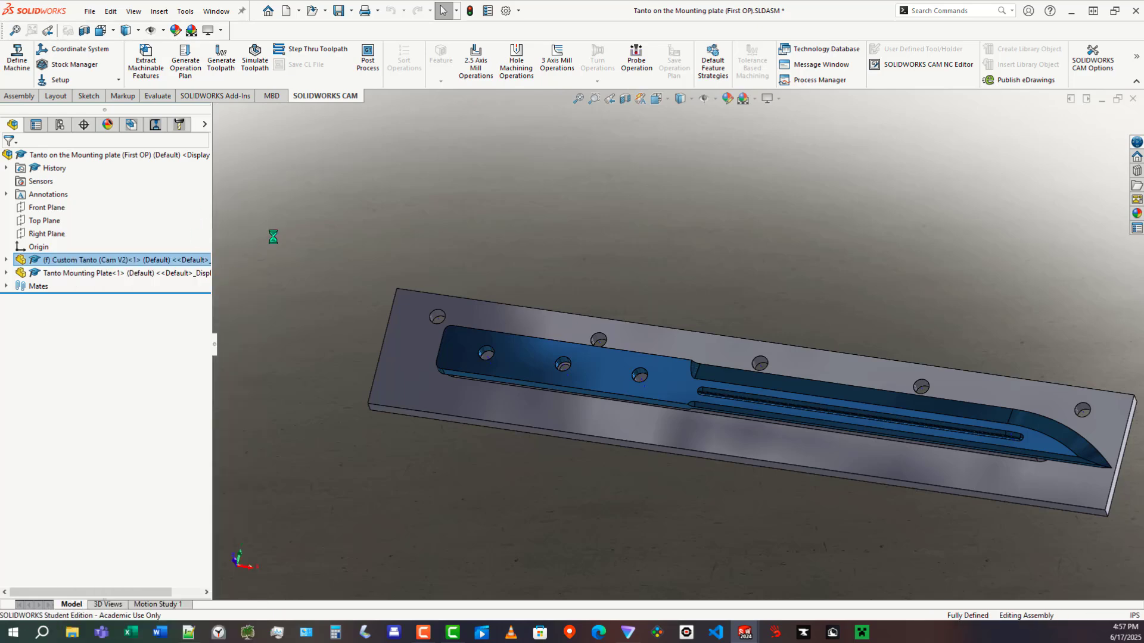
Examine the mounting plate from the front, back and end, including its rounded pad and both sets of holes
middle_click_drag(607, 327, 620, 283)
scroll(658, 322, "up", 2)
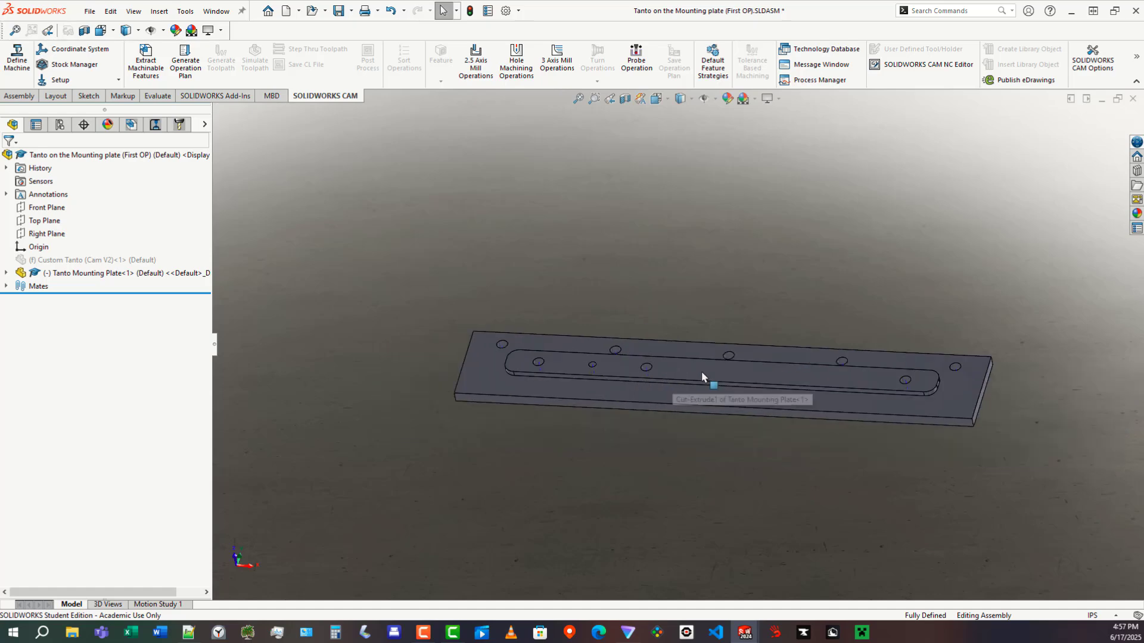
scroll(706, 379, "down", 2)
middle_click_drag(609, 365, 652, 414)
scroll(633, 304, "up", 1)
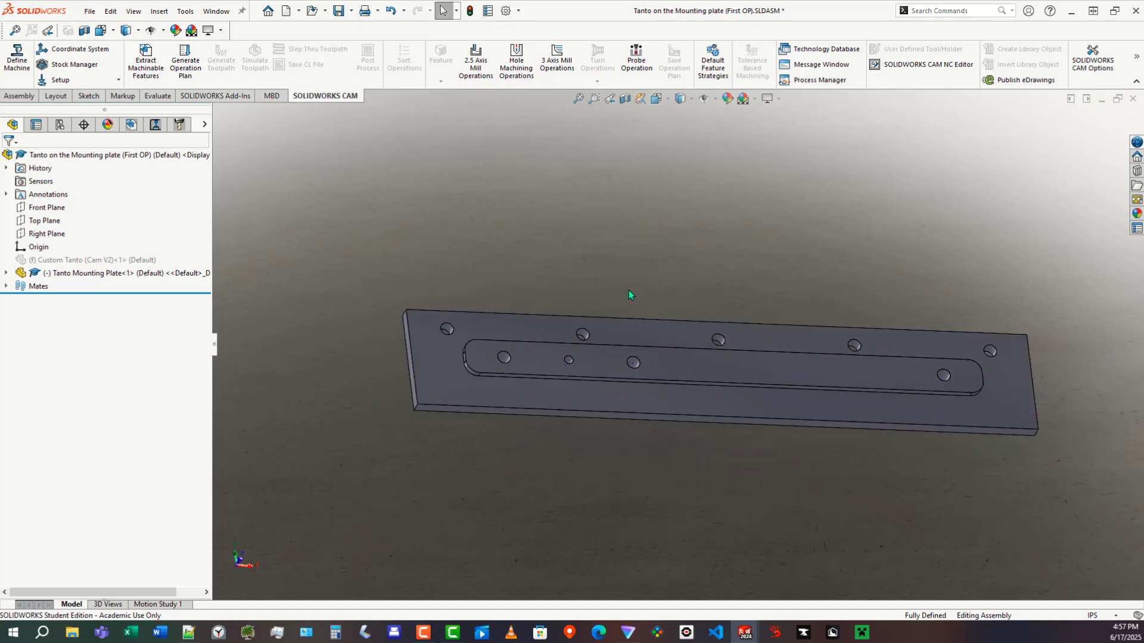
scroll(643, 298, "down", 2)
middle_click_drag(443, 394, 588, 388)
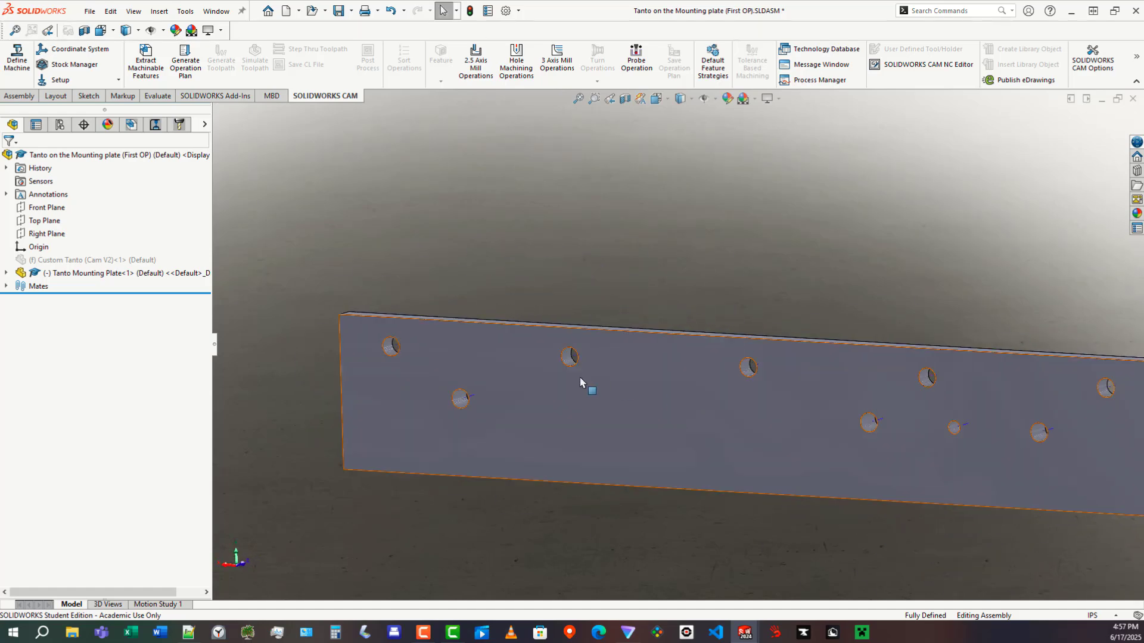
middle_click_drag(840, 432, 768, 401)
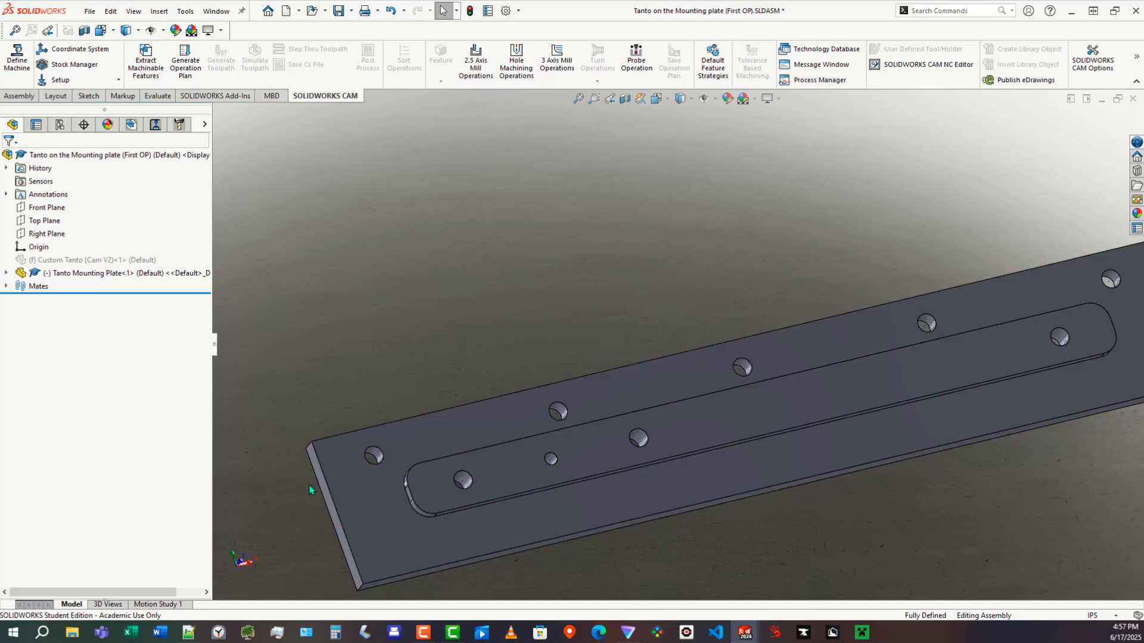
scroll(627, 459, "up", 3)
scroll(932, 365, "down", 2)
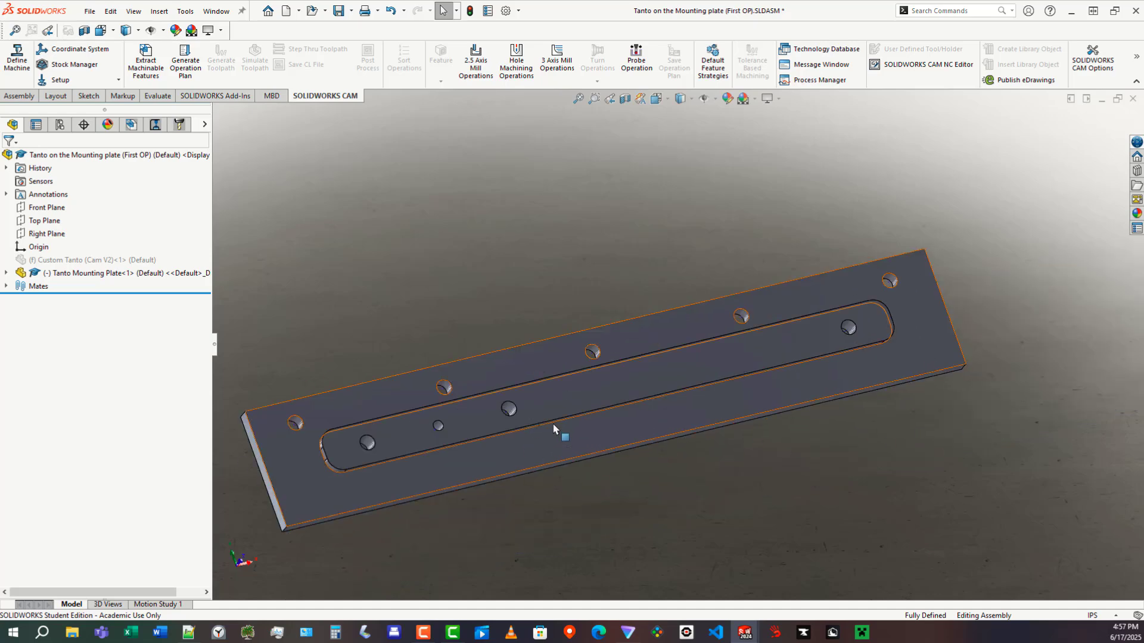
middle_click_drag(685, 340, 589, 318)
middle_click_drag(737, 417, 651, 384)
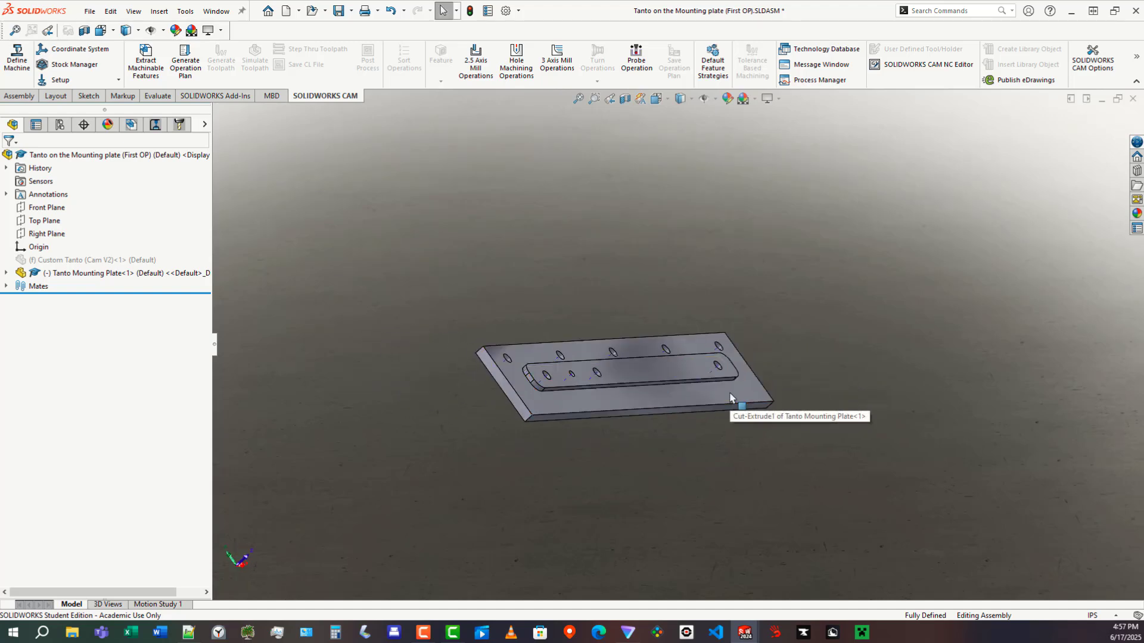
mouse_move(685, 361)
middle_mouse_down()
mouse_move(613, 324)
mouse_move(611, 430)
mouse_move(578, 378)
mouse_move(715, 306)
mouse_move(716, 376)
mouse_move(701, 375)
middle_mouse_up()
scroll(701, 375, "down", 4)
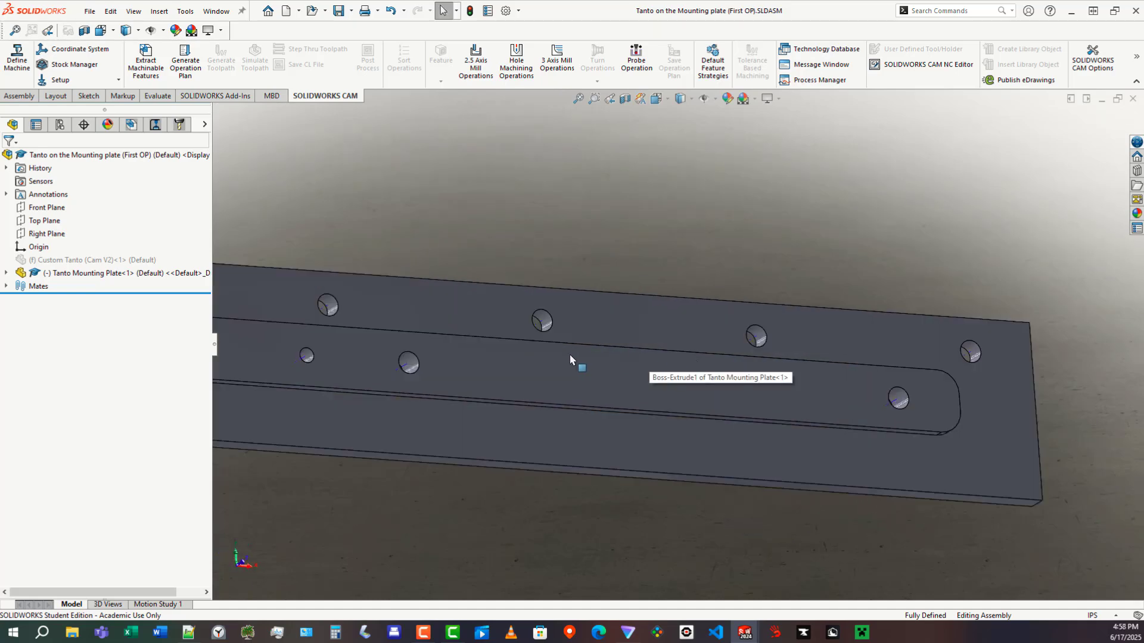
Unsuppress the Custom Tanto (Cam V2) component in the assembly
scroll(570, 359, "up", 3)
middle_click_drag(493, 340, 476, 333)
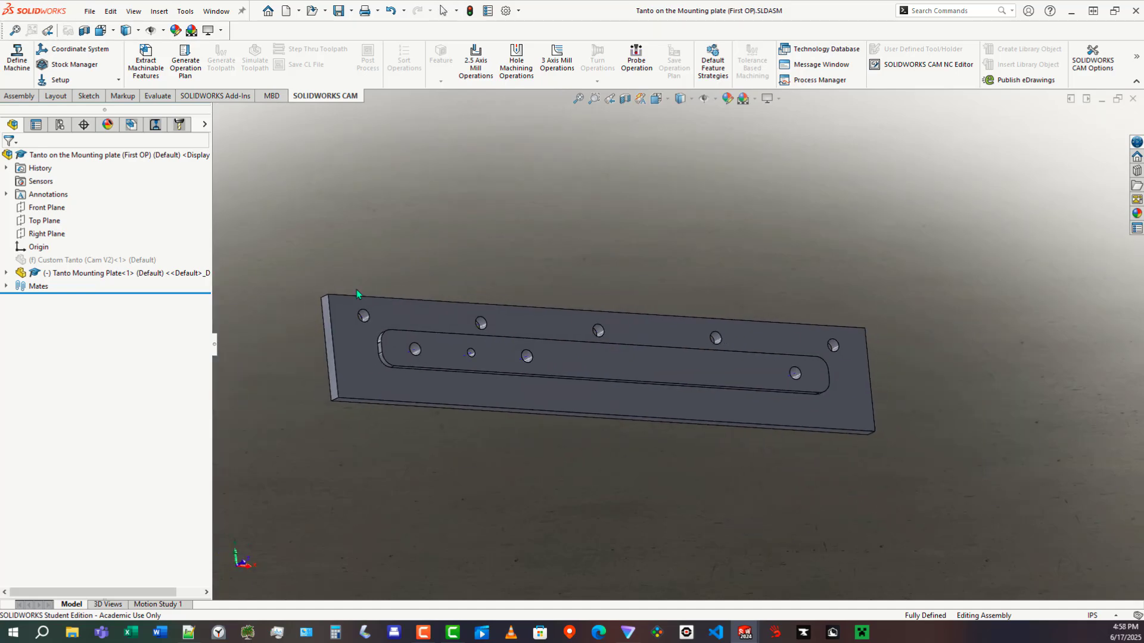
right_click(52, 259)
left_click(137, 222)
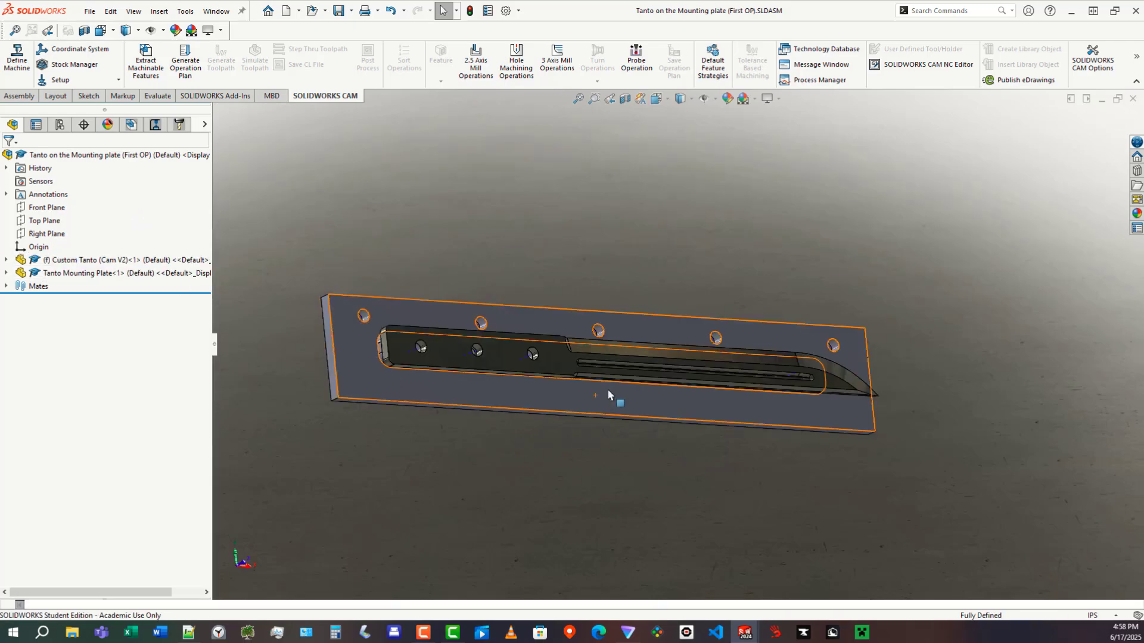
Examine how the tanto sits on the plate's rounded pad, from the handle end to the blade tip
scroll(403, 365, "down", 5)
middle_click_drag(403, 365, 430, 326)
scroll(430, 325, "down", 2)
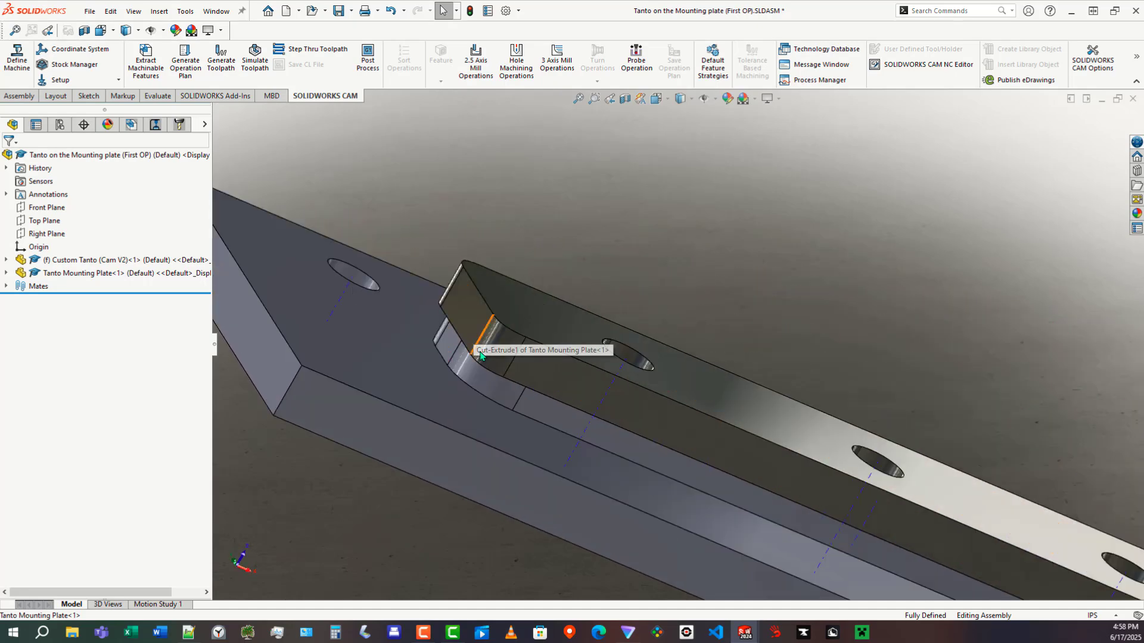
middle_click_drag(480, 355, 555, 365)
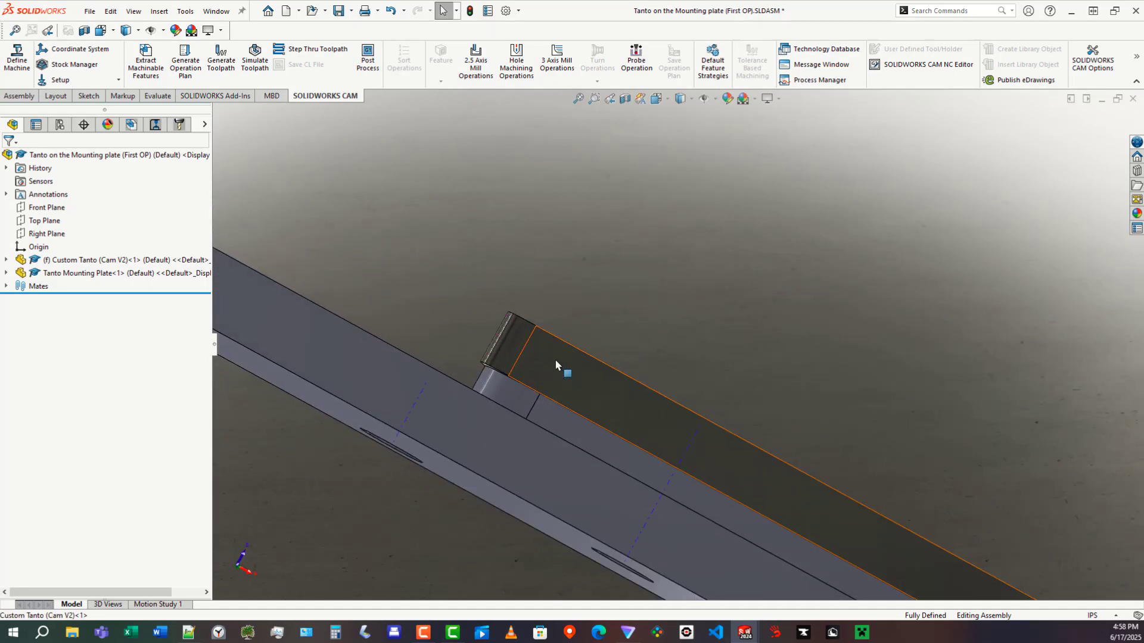
middle_click_drag(489, 345, 522, 340)
scroll(656, 356, "up", 5)
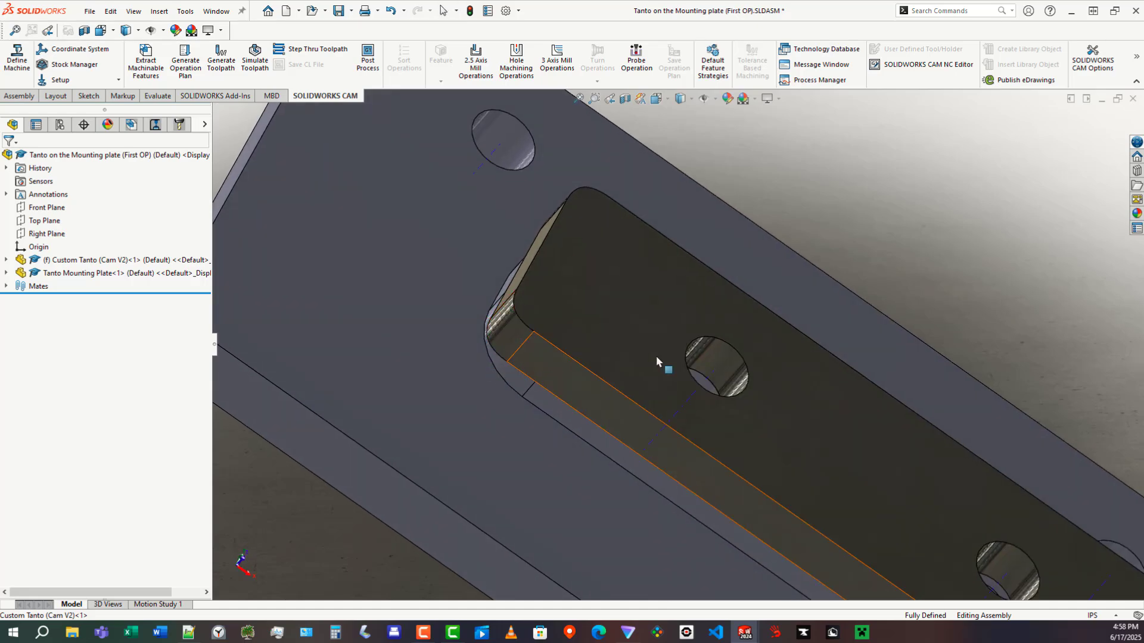
scroll(893, 406, "up", 5)
scroll(1025, 575, "down", 9)
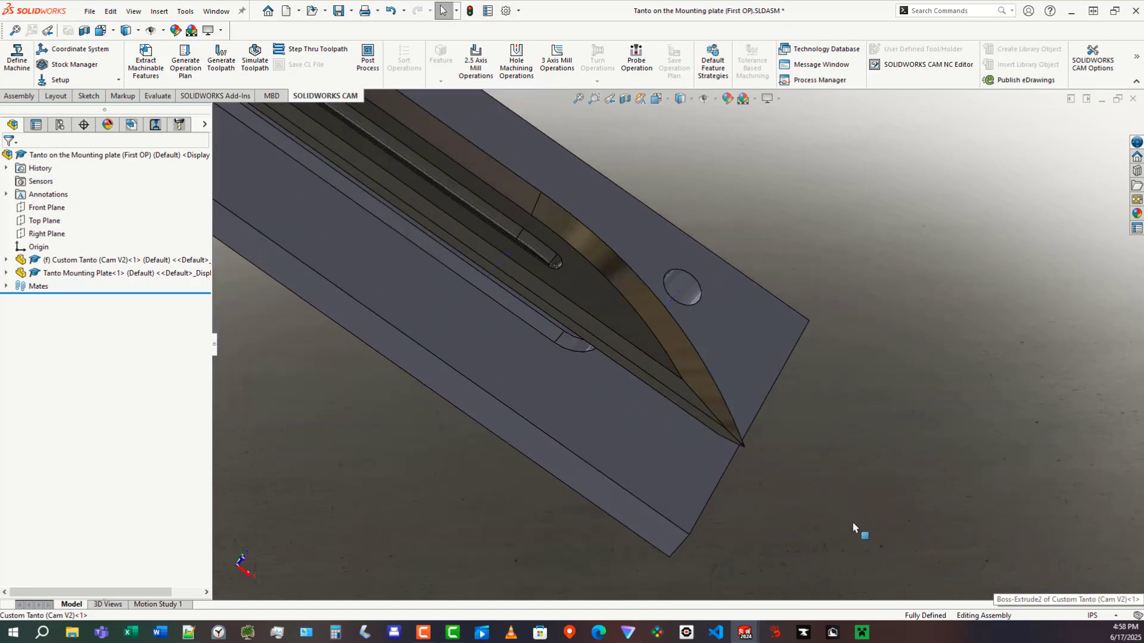
middle_click_drag(647, 322, 592, 370)
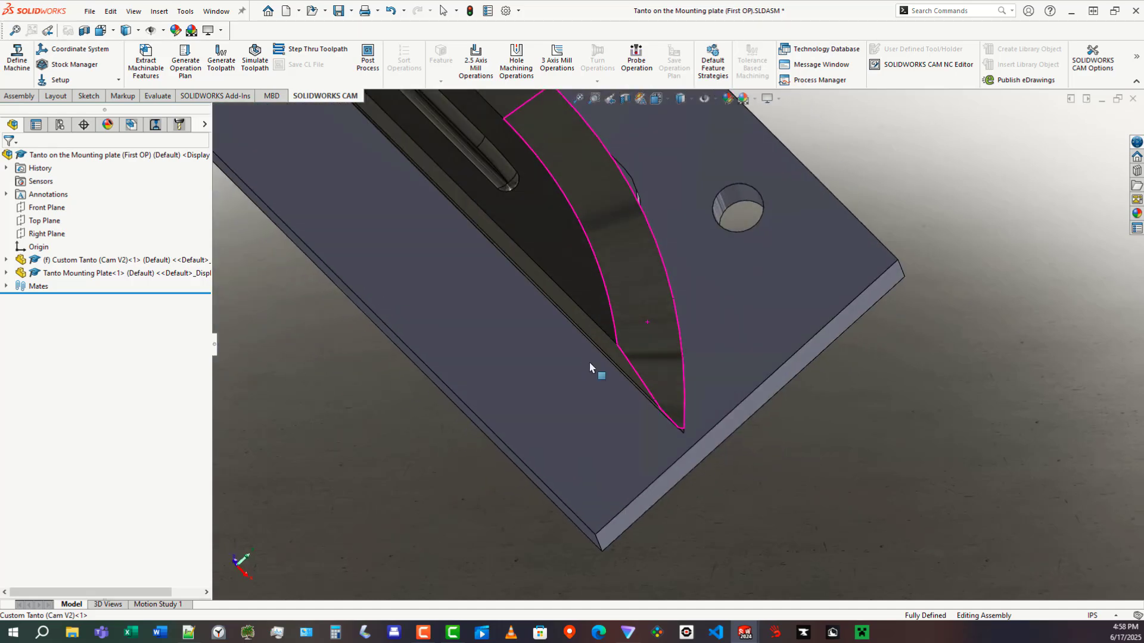
scroll(541, 270, "up", 5)
middle_click_drag(540, 270, 527, 222)
scroll(637, 179, "down", 3)
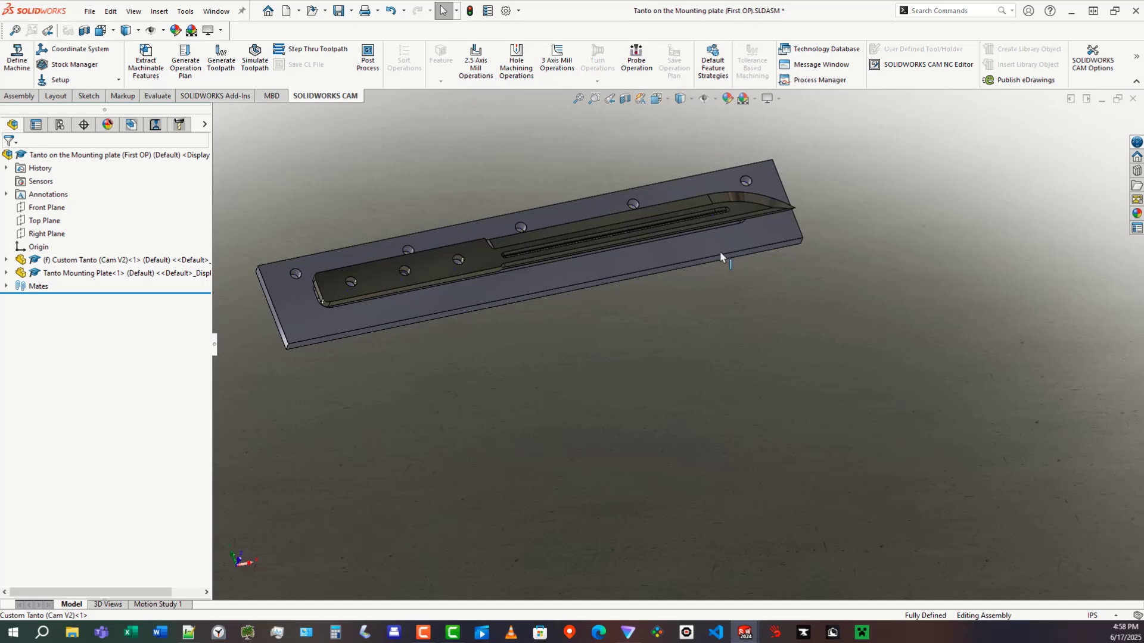
scroll(769, 188, "down", 3)
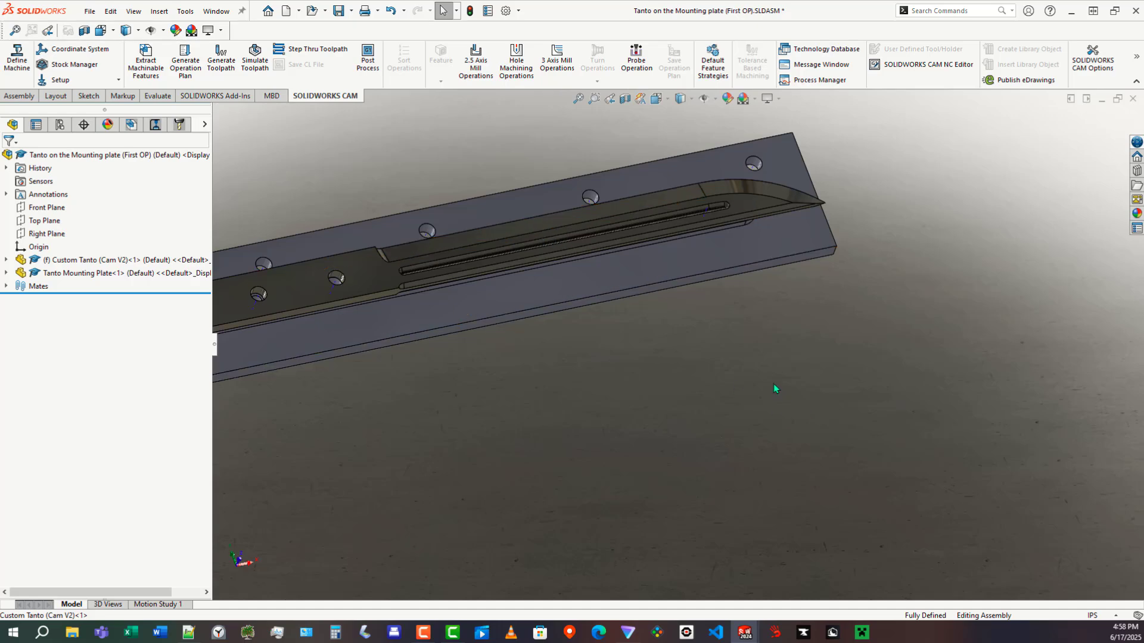
scroll(475, 301, "up", 5)
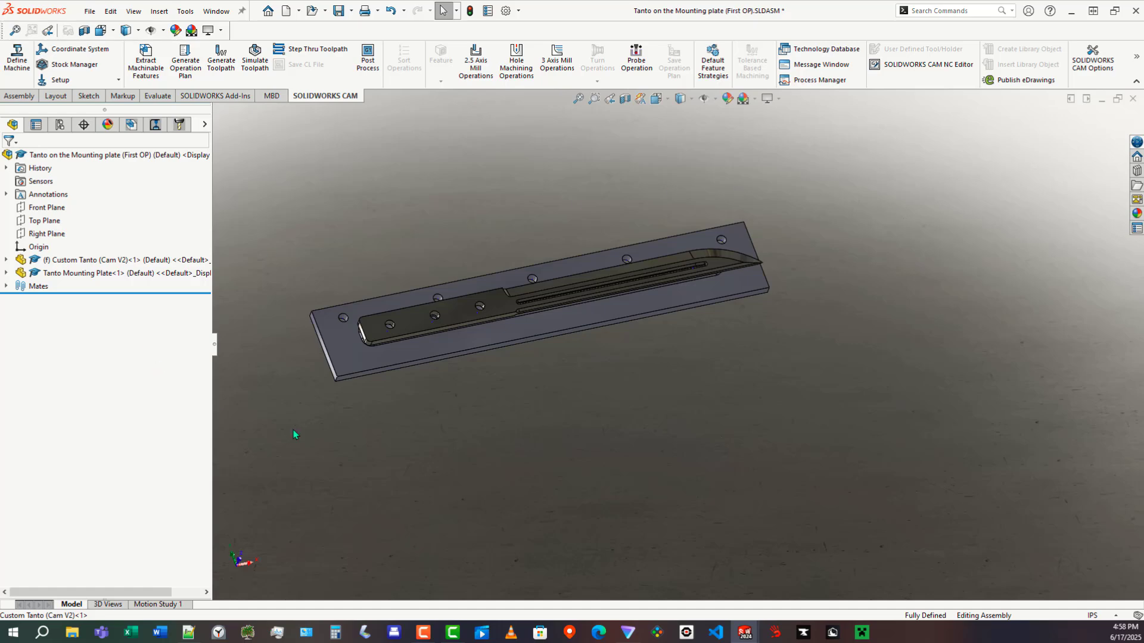
middle_click_drag(381, 403, 420, 253)
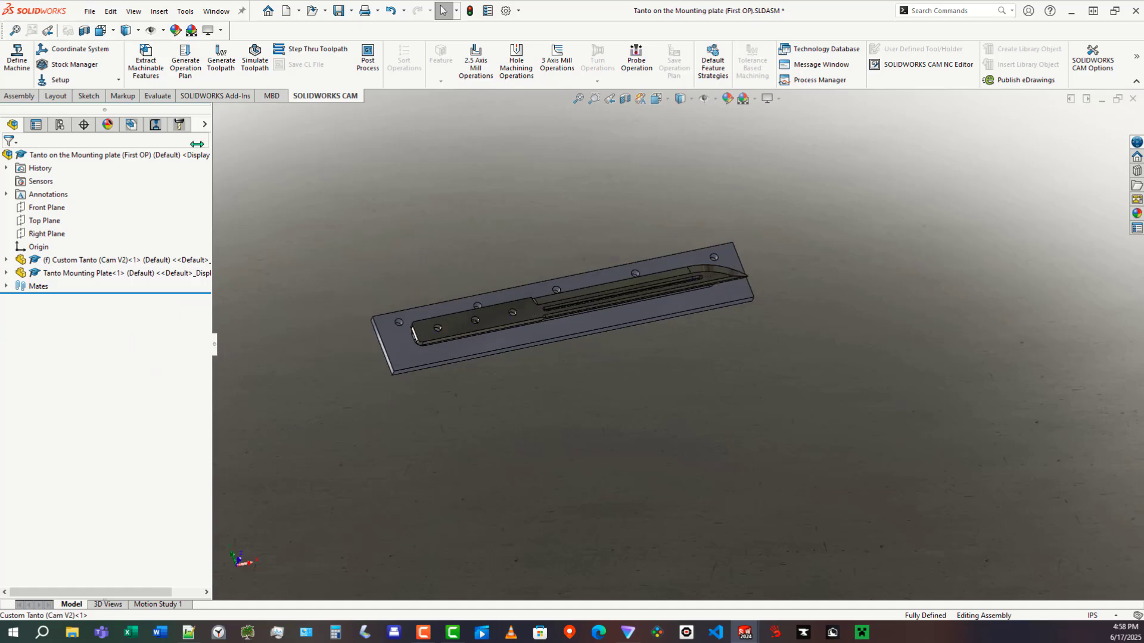
Show the toolpaths of all four Setup1 operations together: Rough Mill3, Contour Mill1, Z Level1 and Z Level4
left_click(155, 125)
mouse_move(55, 238)
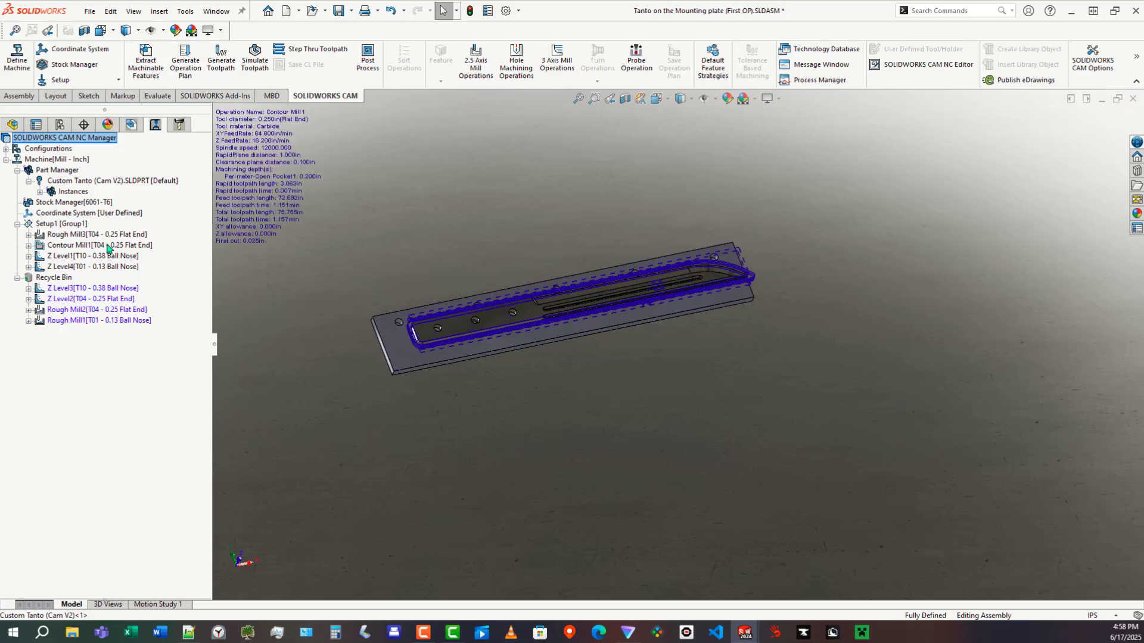
mouse_move(100, 250)
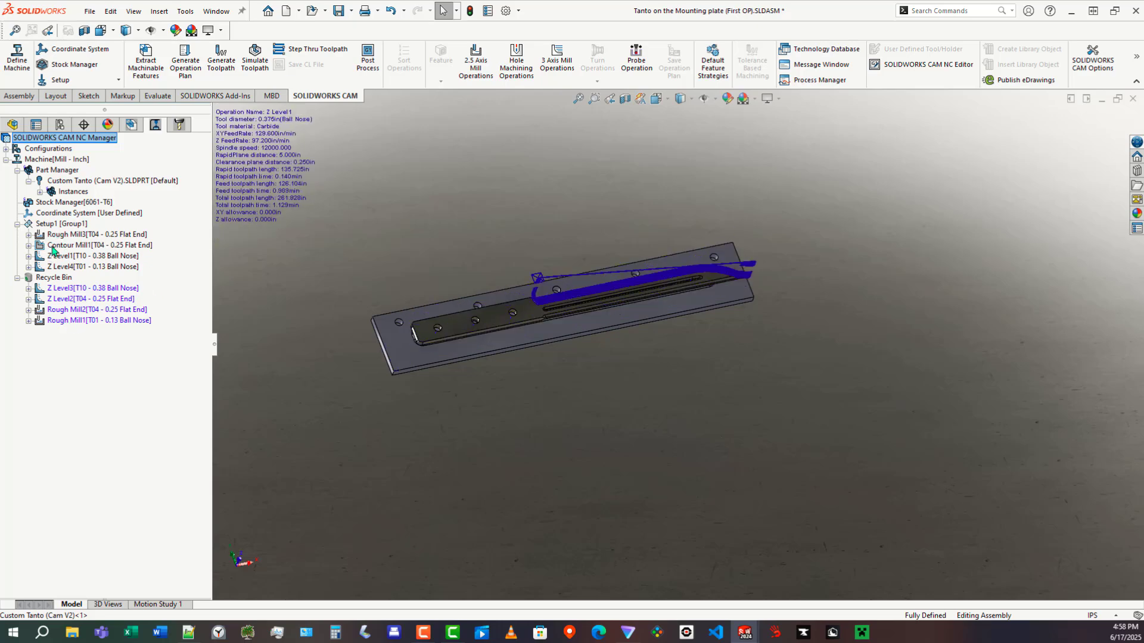
left_click(102, 236)
left_click(82, 268, "shift")
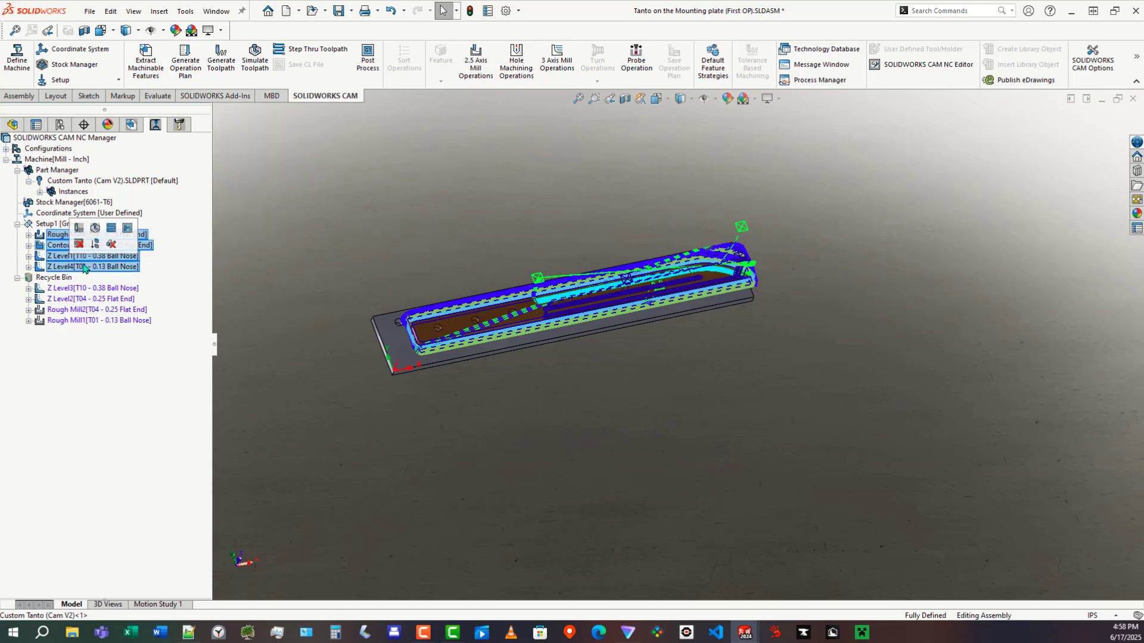
Examine the combined roughing, contour and Z Level toolpaths along the blade bevel, groove and outer profile
middle_click_drag(448, 300, 641, 466)
scroll(477, 305, "up", 5)
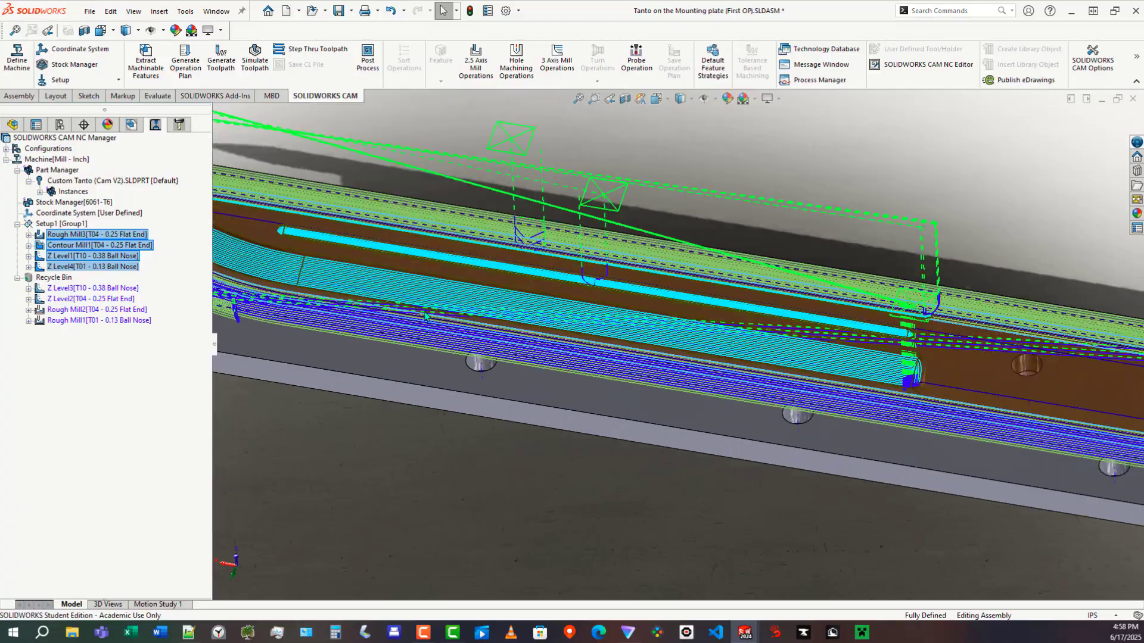
scroll(425, 316, "up", 6)
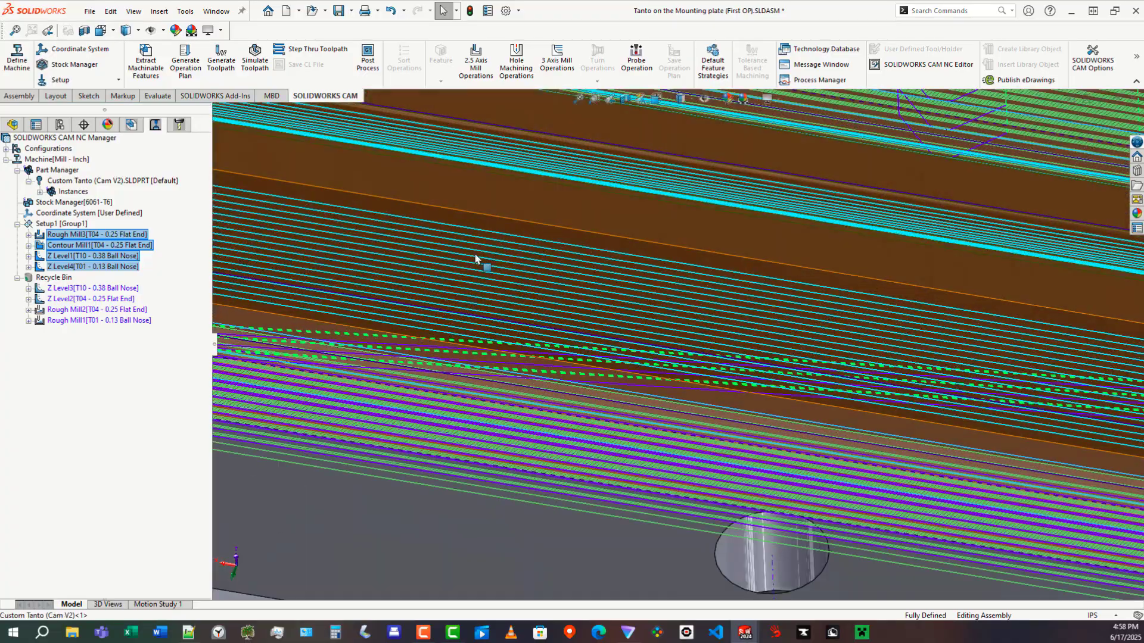
scroll(476, 260, "down", 8)
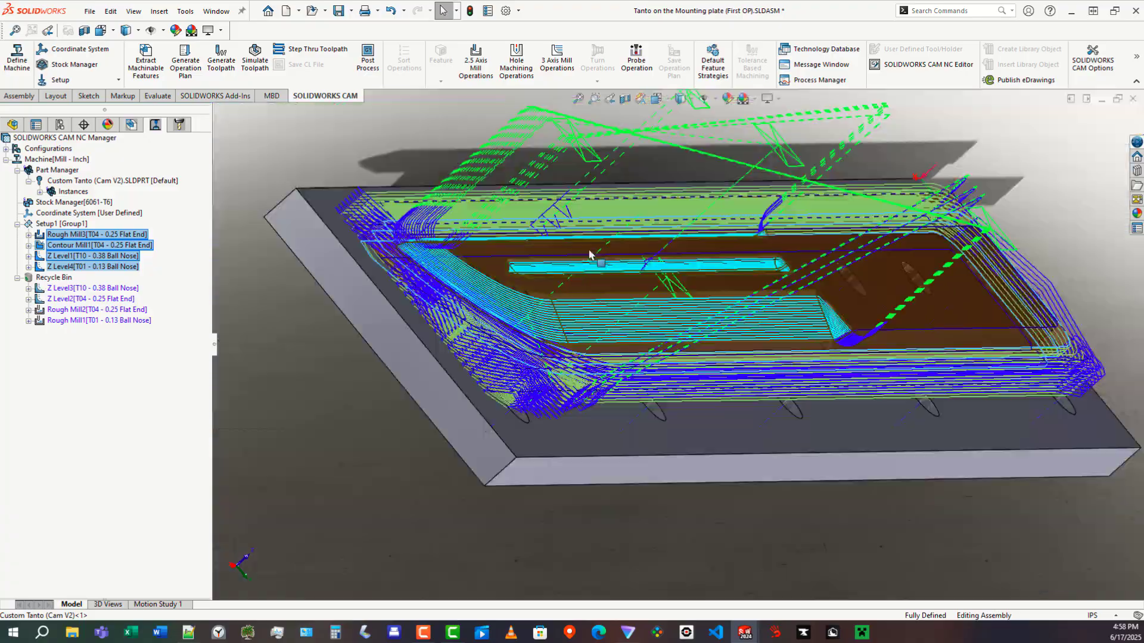
middle_click_drag(610, 219, 550, 238)
scroll(845, 276, "up", 5)
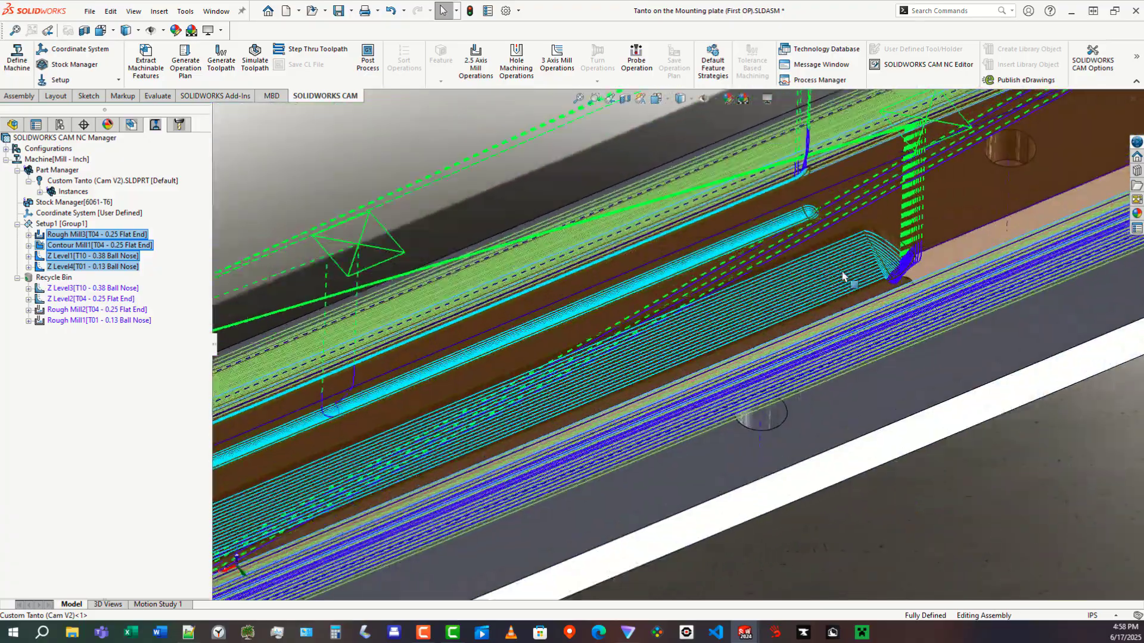
scroll(681, 233, "down", 6)
middle_click(679, 230)
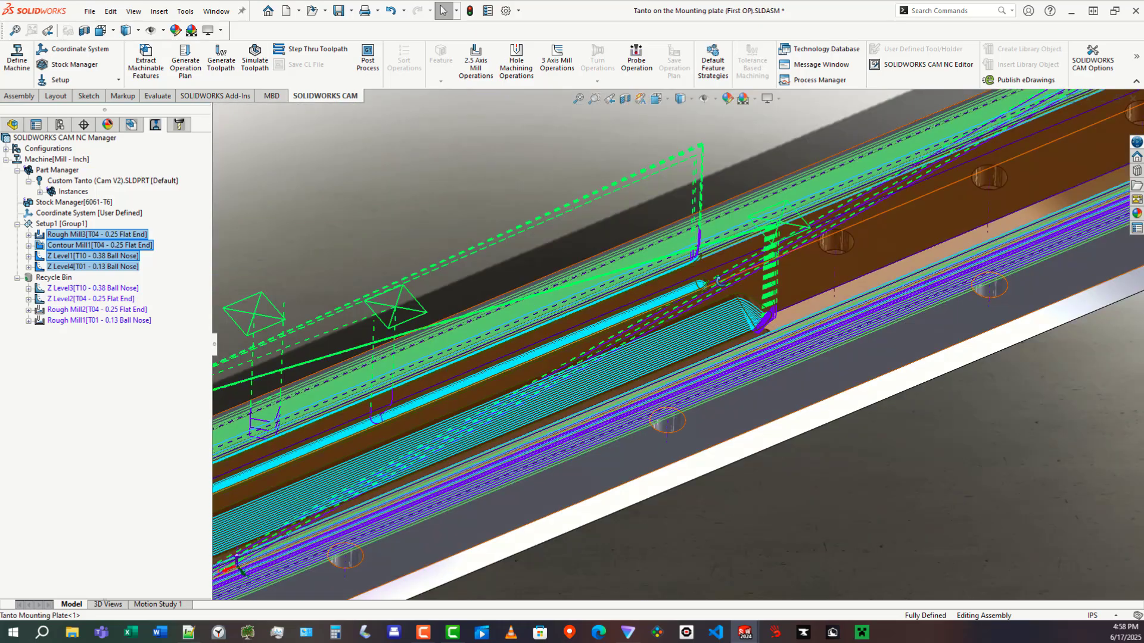
middle_click_drag(678, 230, 736, 282)
scroll(736, 282, "up", 7)
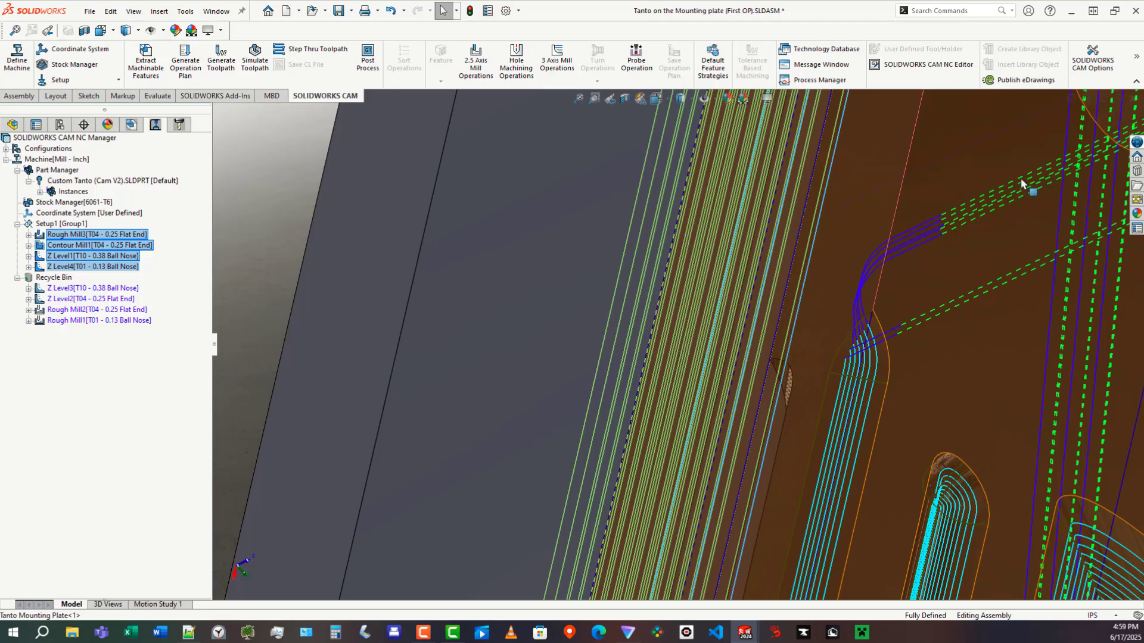
scroll(1022, 184, "down", 8)
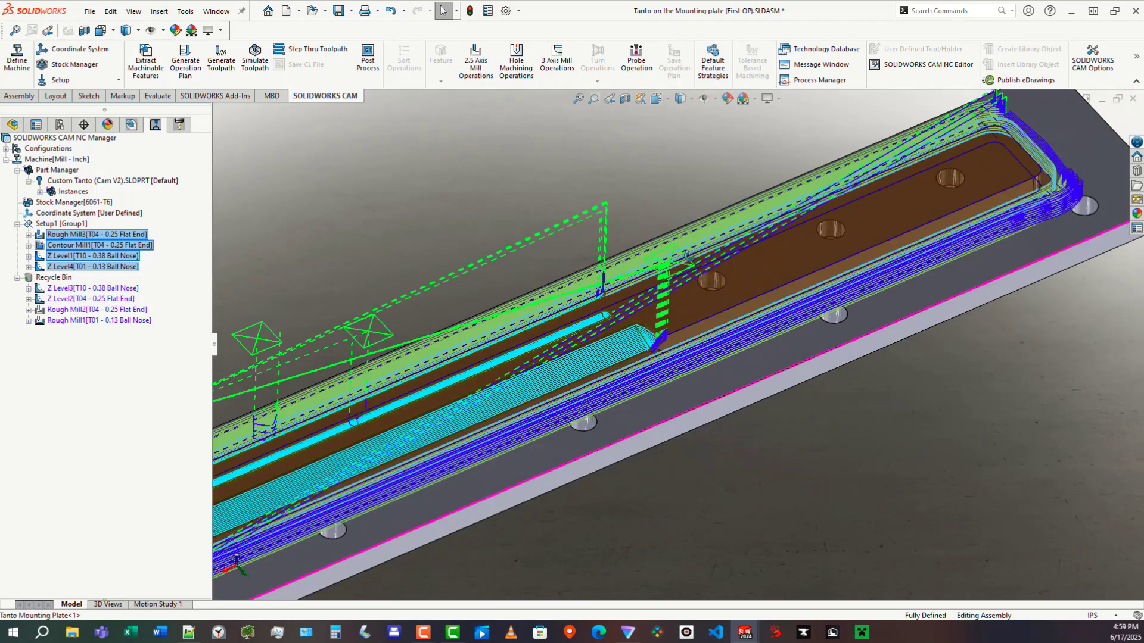
Hide the Setup1 operation toolpaths and examine the tanto seated on the mounting plate from several angles
middle_click_drag(688, 257, 617, 254)
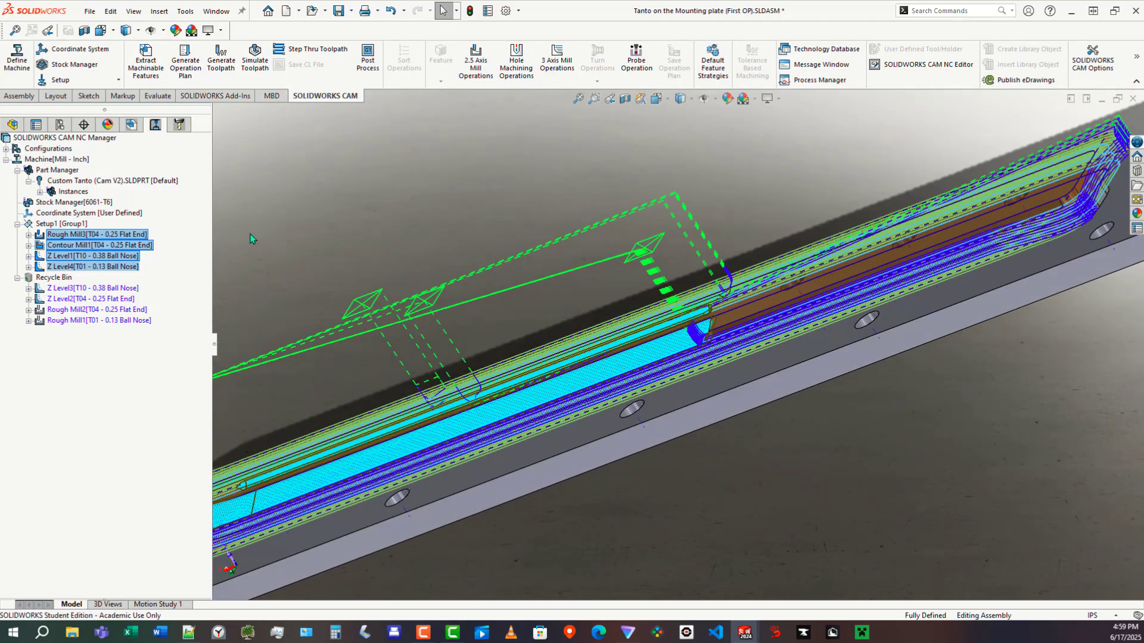
left_click(62, 223)
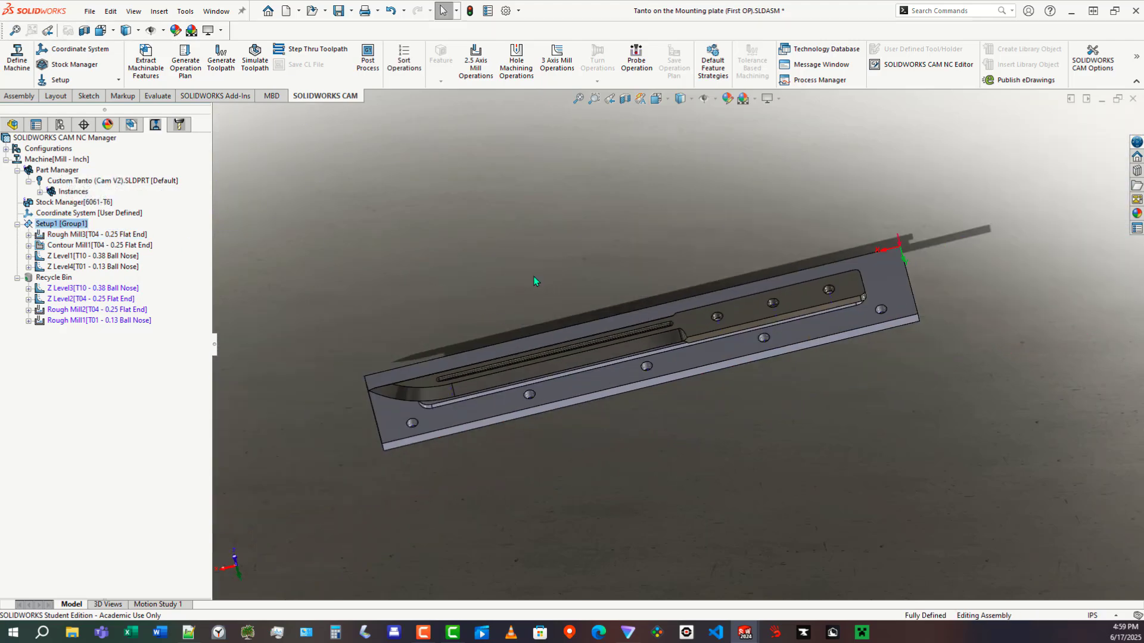
middle_click_drag(474, 278, 686, 479)
middle_click_drag(635, 268, 616, 500)
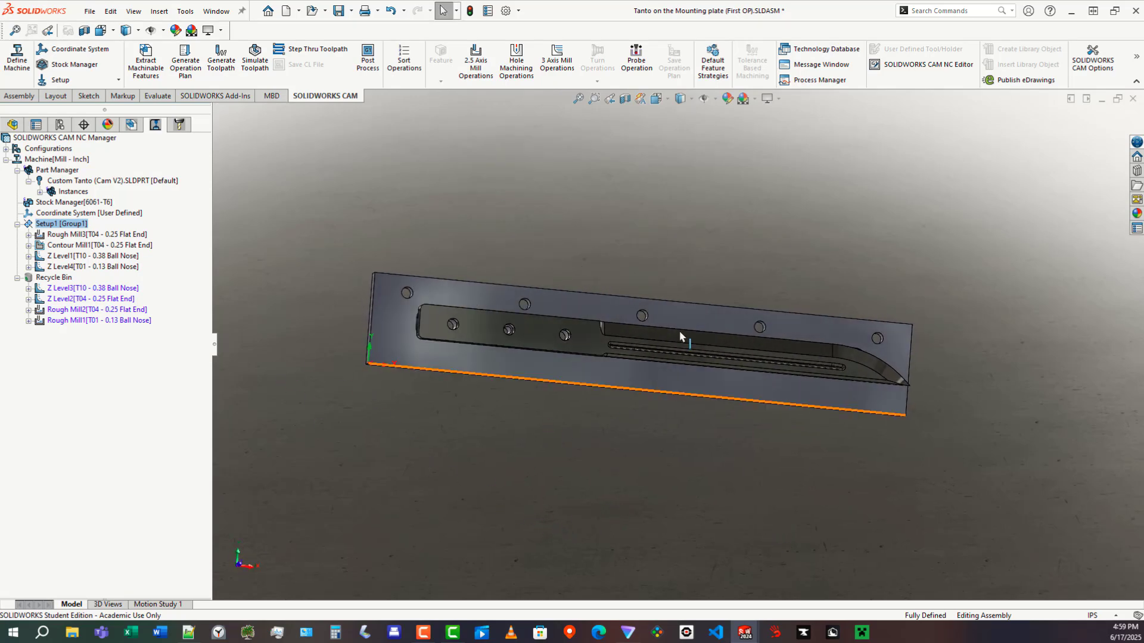
scroll(470, 334, "up", 1)
scroll(469, 334, "down", 1)
middle_click_drag(825, 319, 779, 224)
middle_click_drag(650, 364, 707, 359)
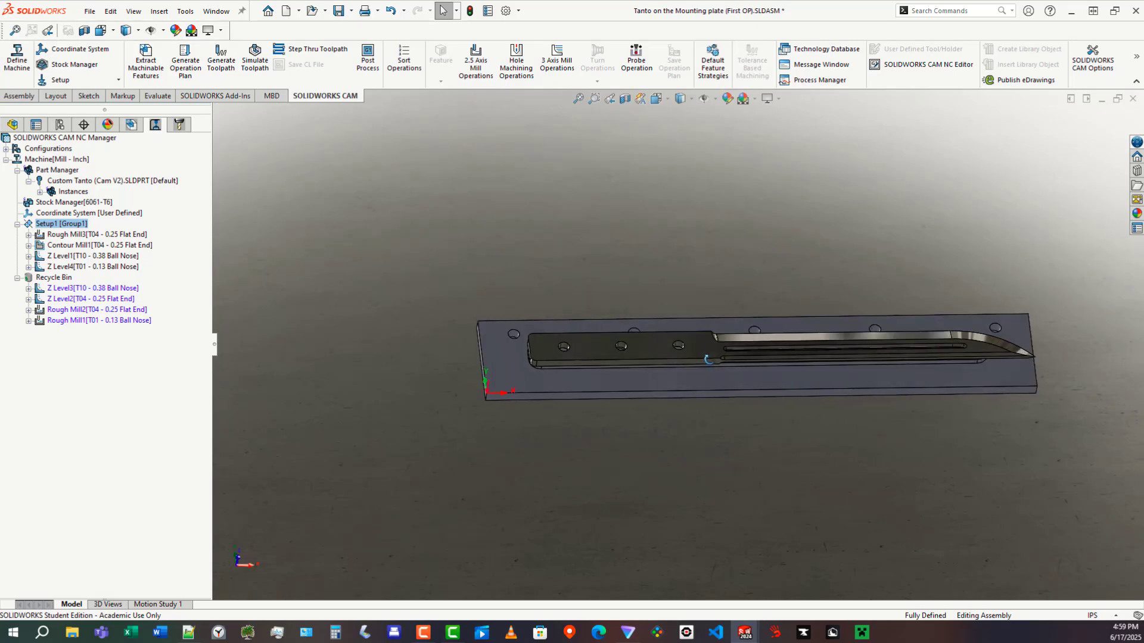
Simulate the Rough Mill3 toolpath on the stock, pause it partway and inspect the curved cut near the blade tip
scroll(677, 359, "down", 2)
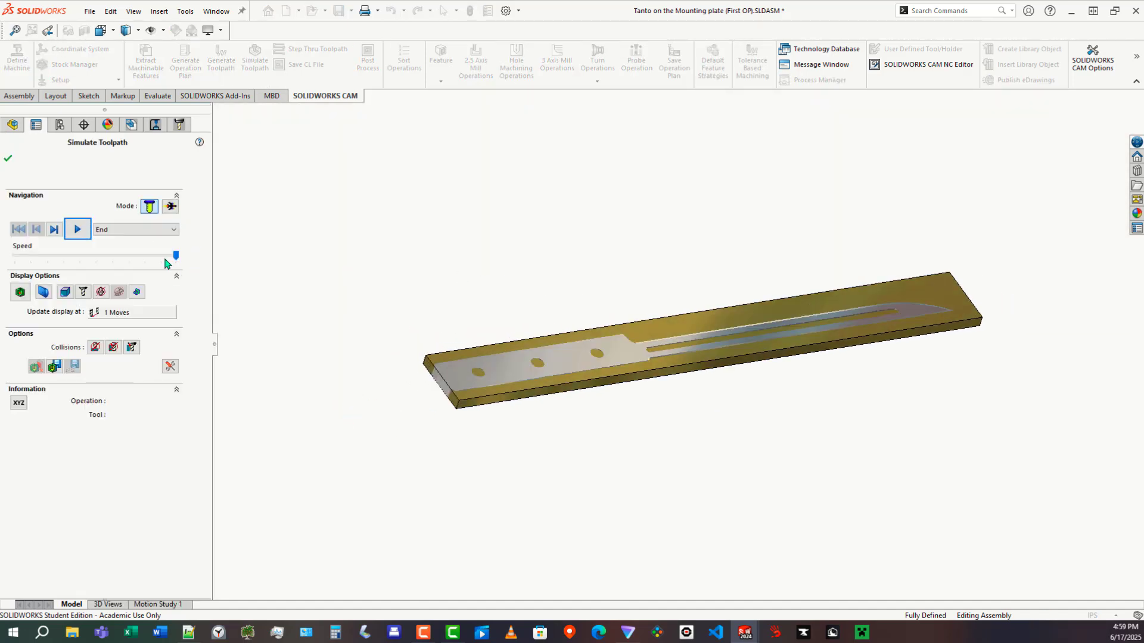
left_click(78, 230)
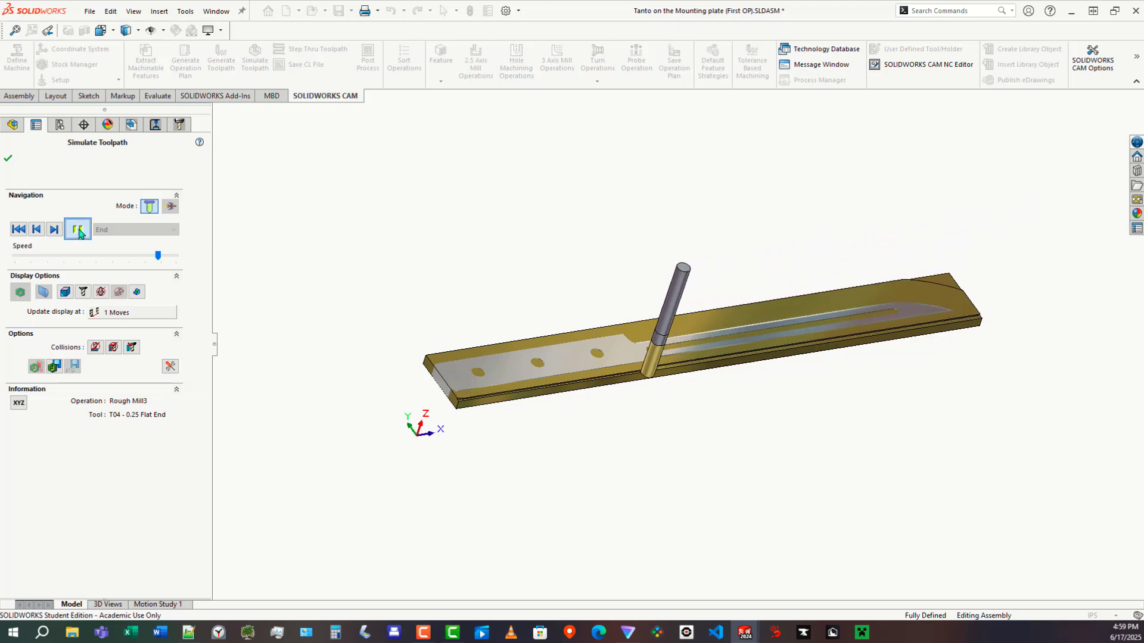
middle_click_drag(356, 271, 538, 300)
scroll(449, 314, "down", 7)
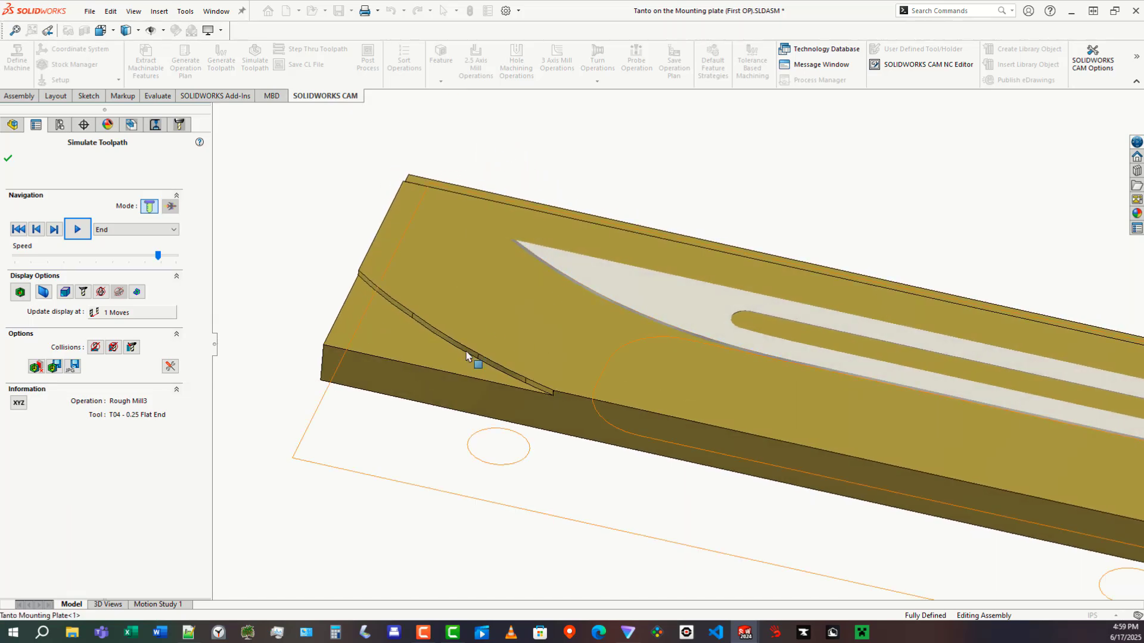
scroll(501, 395, "up", 6)
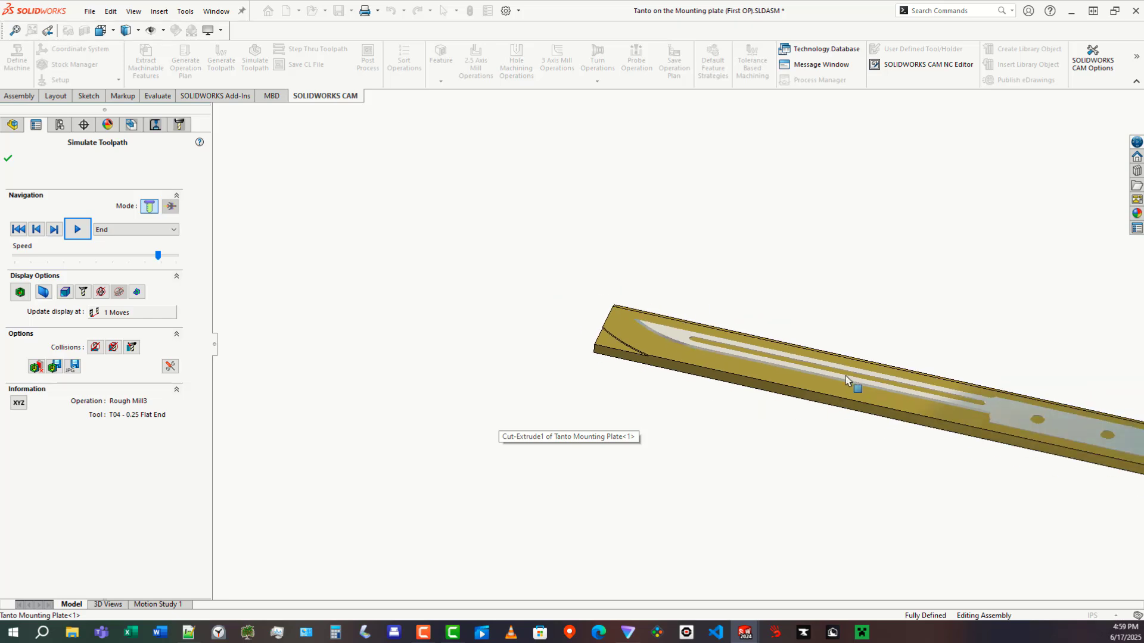
Inspect where the machining origin at the mounting plate's corner sits relative to the stock, and close the simulation
middle_click_drag(1059, 361, 884, 599)
scroll(831, 553, "up", 3)
scroll(774, 548, "down", 5)
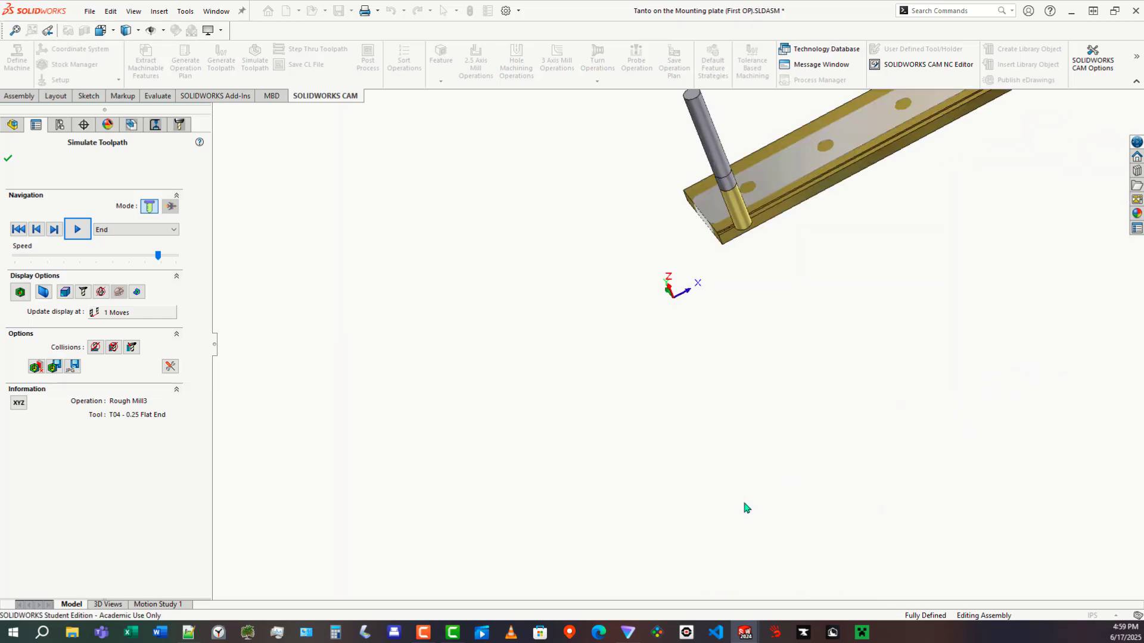
middle_click_drag(667, 293, 664, 367)
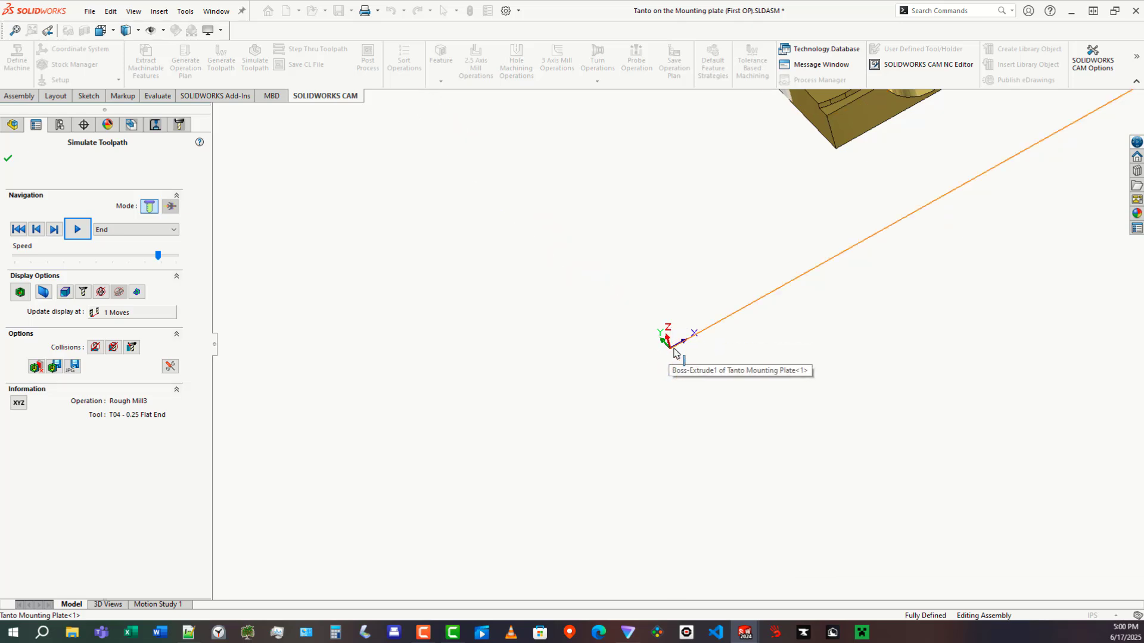
scroll(693, 329, "up", 5)
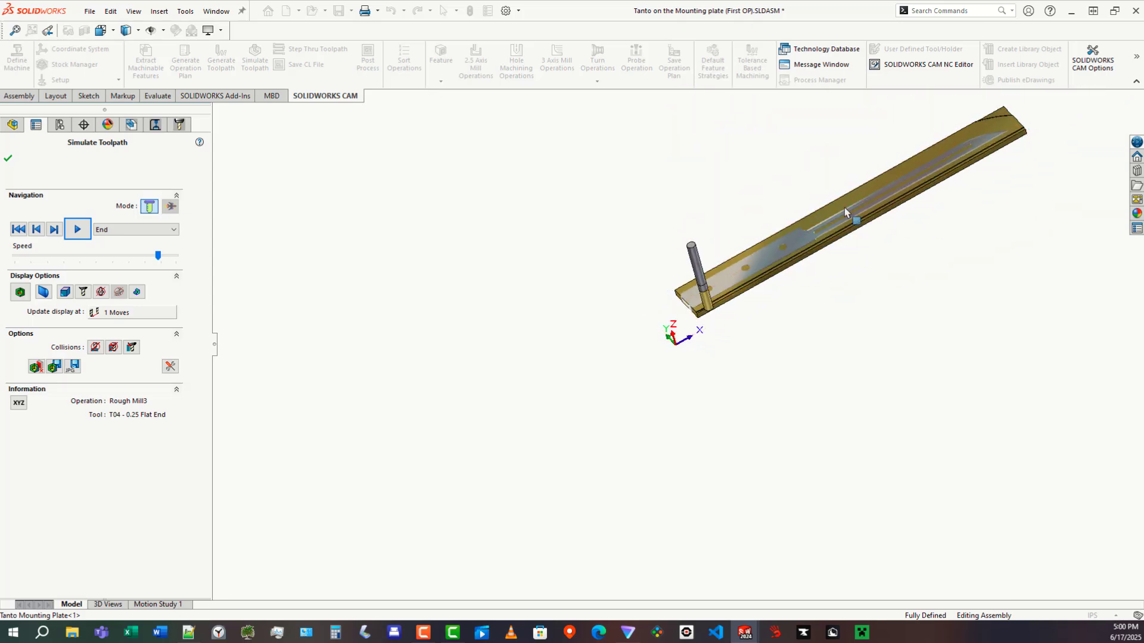
middle_click_drag(638, 346, 859, 228)
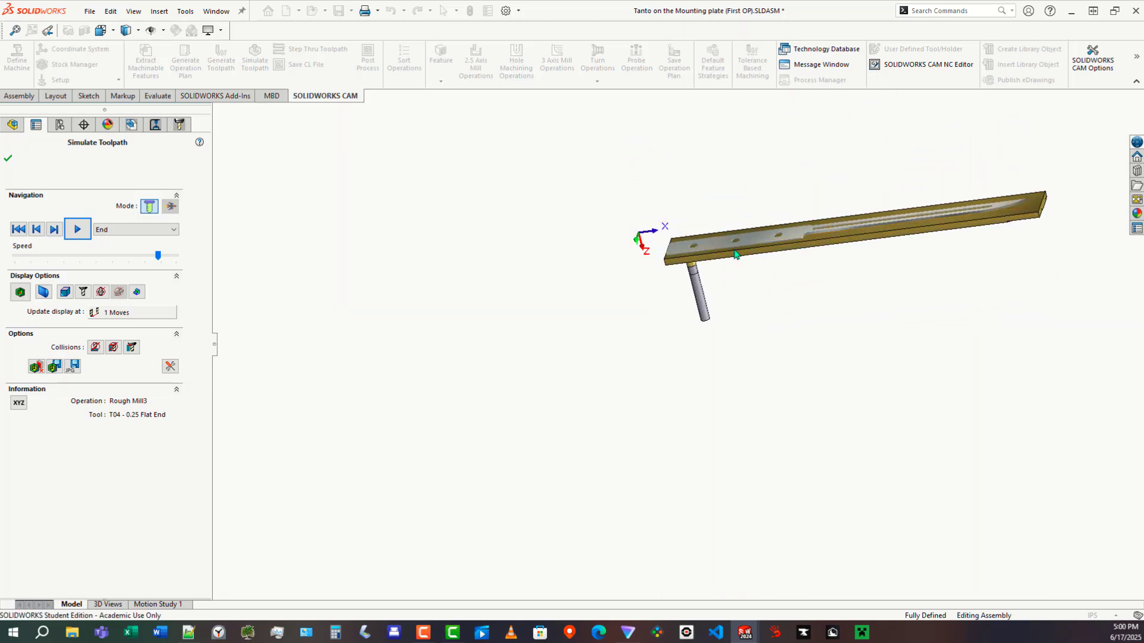
middle_click_drag(736, 254, 687, 341)
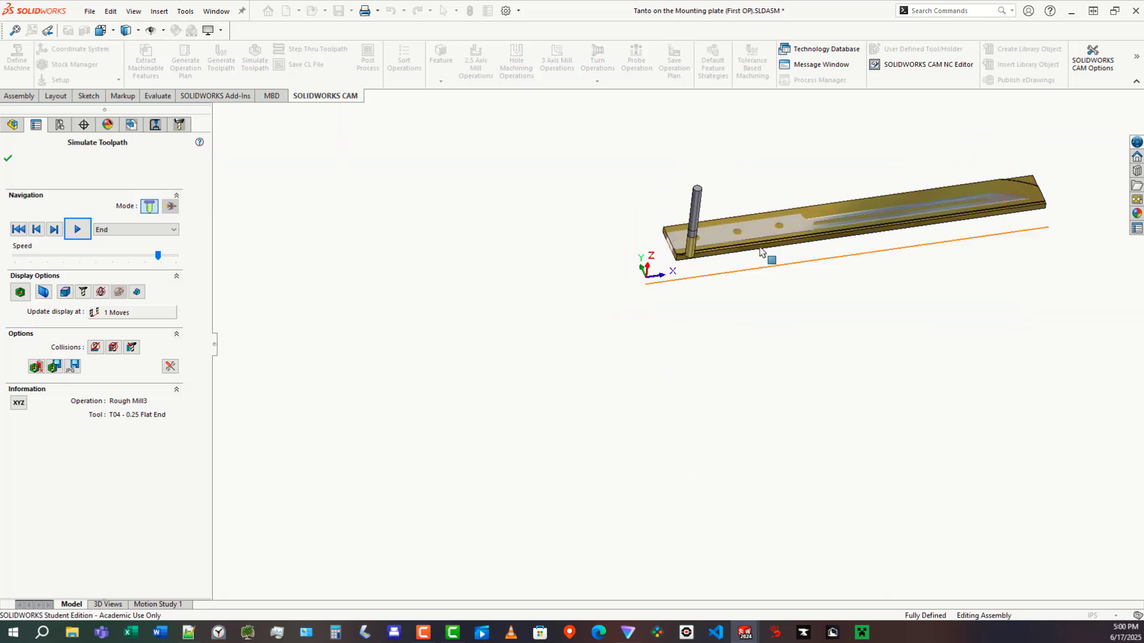
left_click(7, 159)
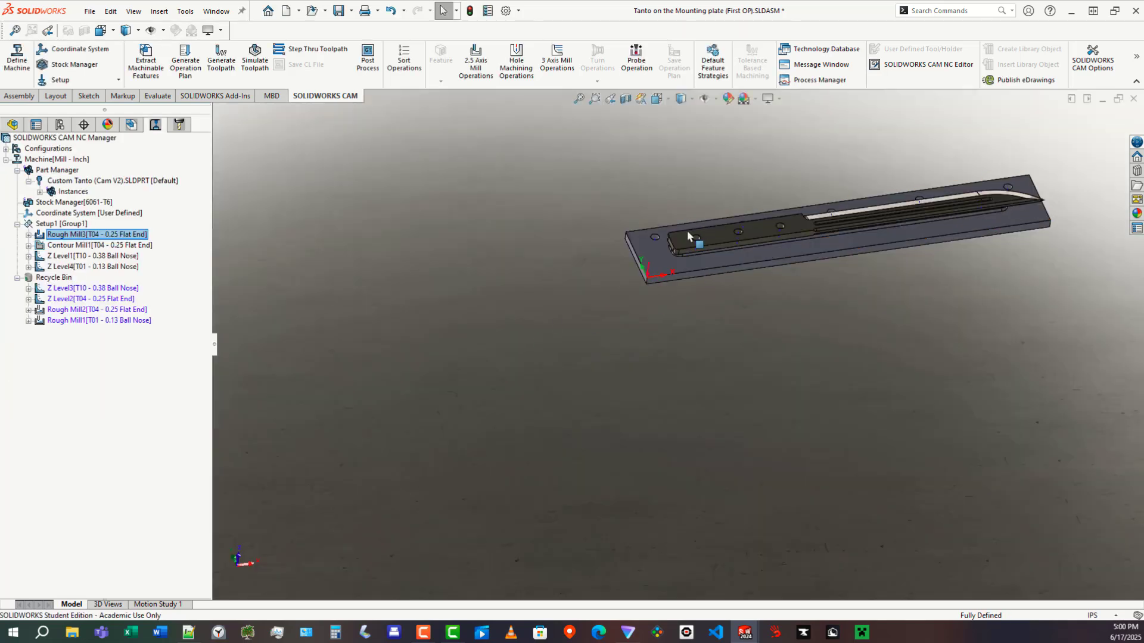
Examine the coordinate origin on the mounting plate's corner beside the tanto's handle end
scroll(845, 226, "down", 5)
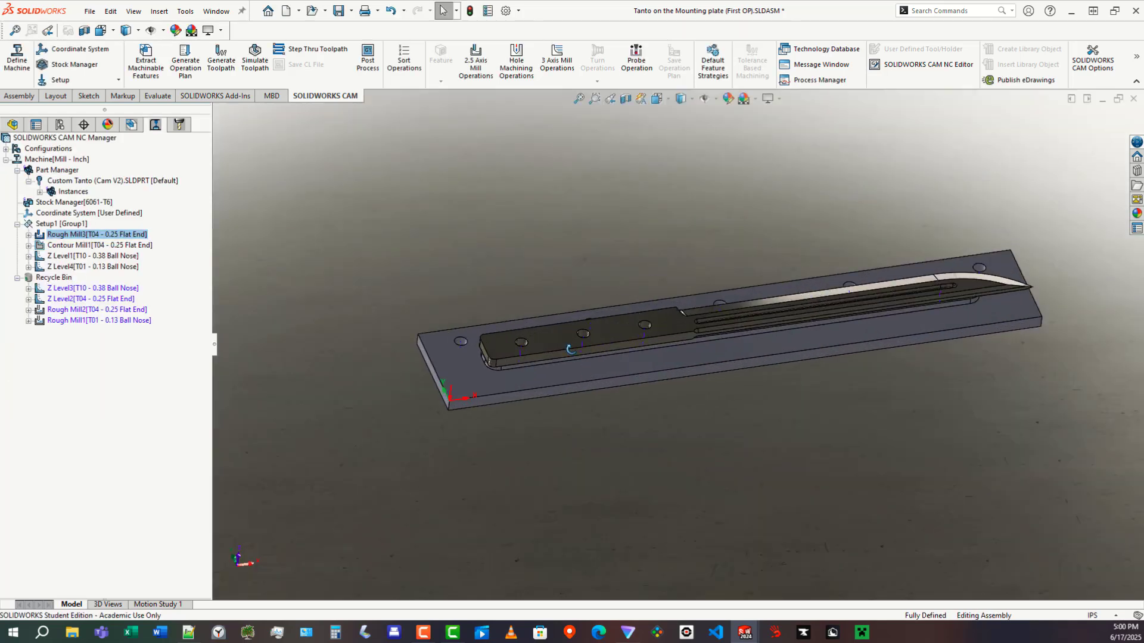
middle_click_drag(570, 349, 602, 334)
scroll(665, 344, "down", 3)
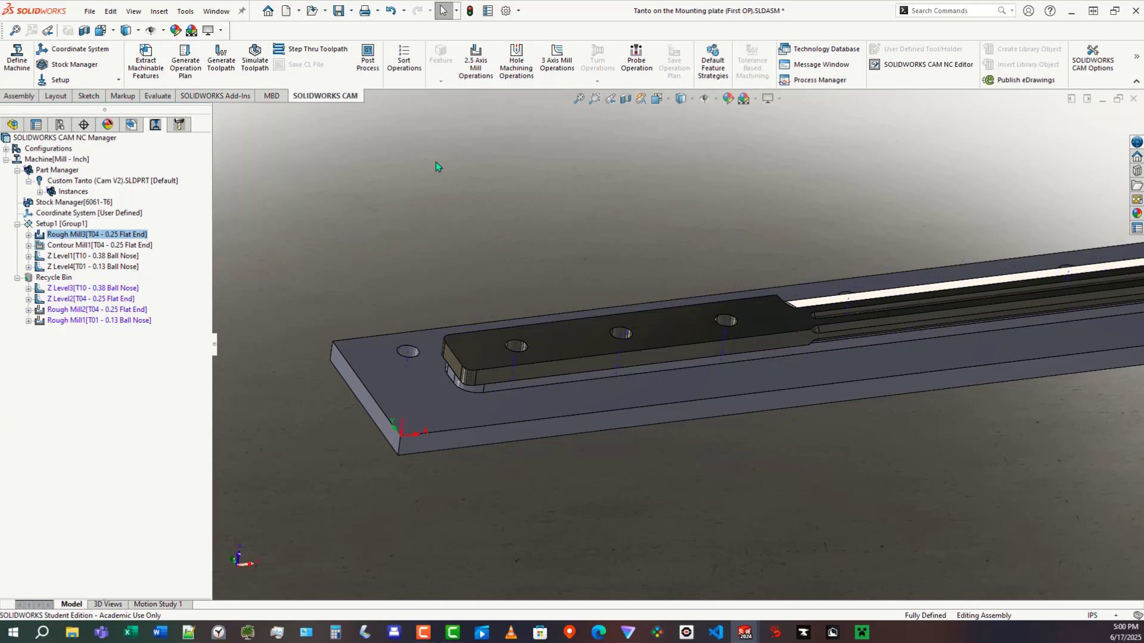
Bring the Custom Tanto.SLDPRT document to the front, maximize it and show its CAM operations
left_click(1118, 99)
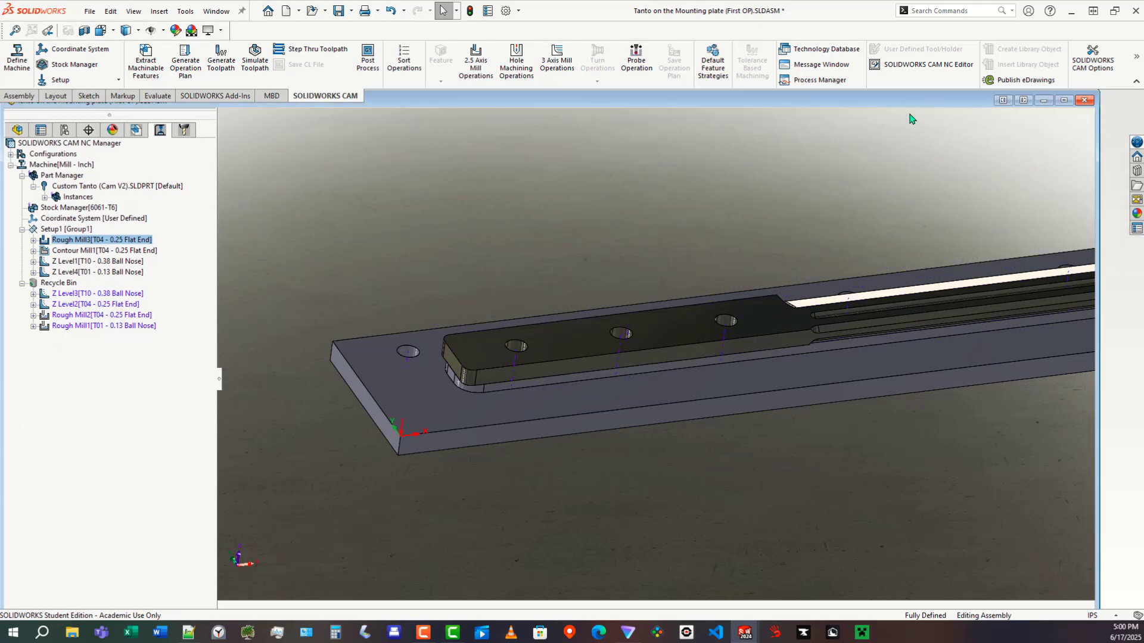
left_click_drag(888, 103, 890, 133)
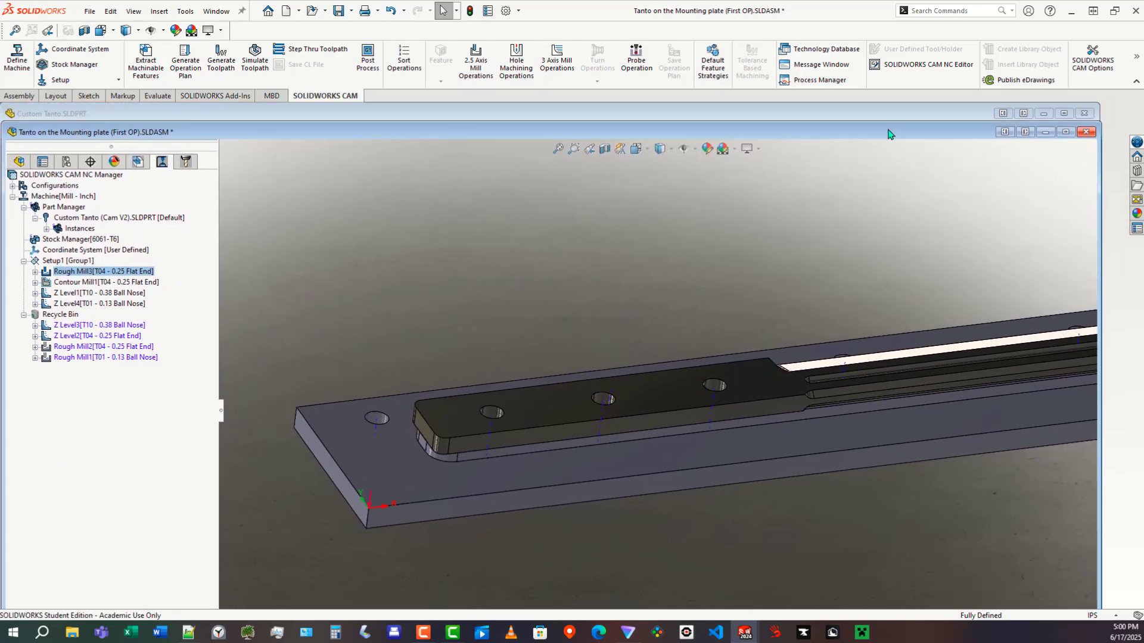
left_click(897, 113)
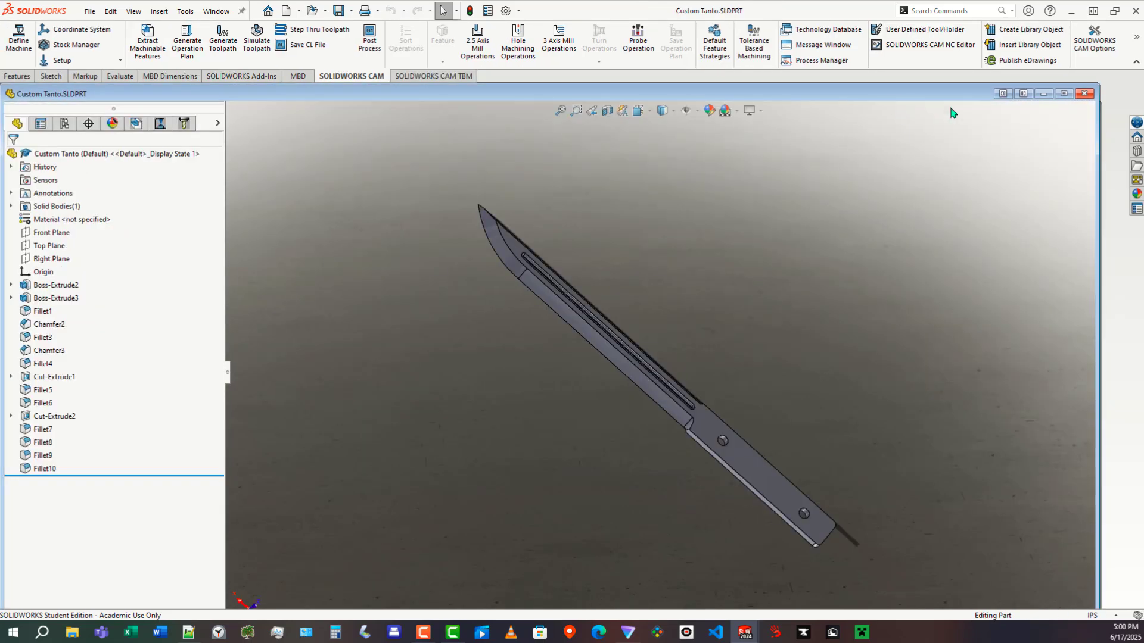
left_click(1062, 94)
mouse_move(636, 400)
middle_mouse_down()
mouse_move(700, 439)
mouse_move(642, 392)
middle_mouse_up()
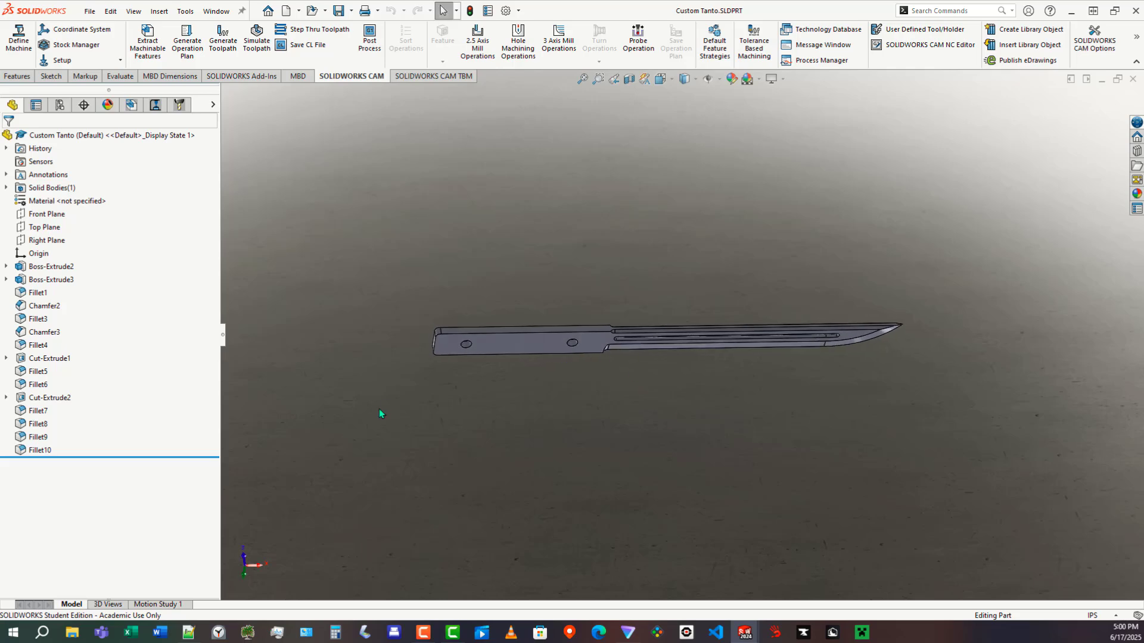
left_click(154, 106)
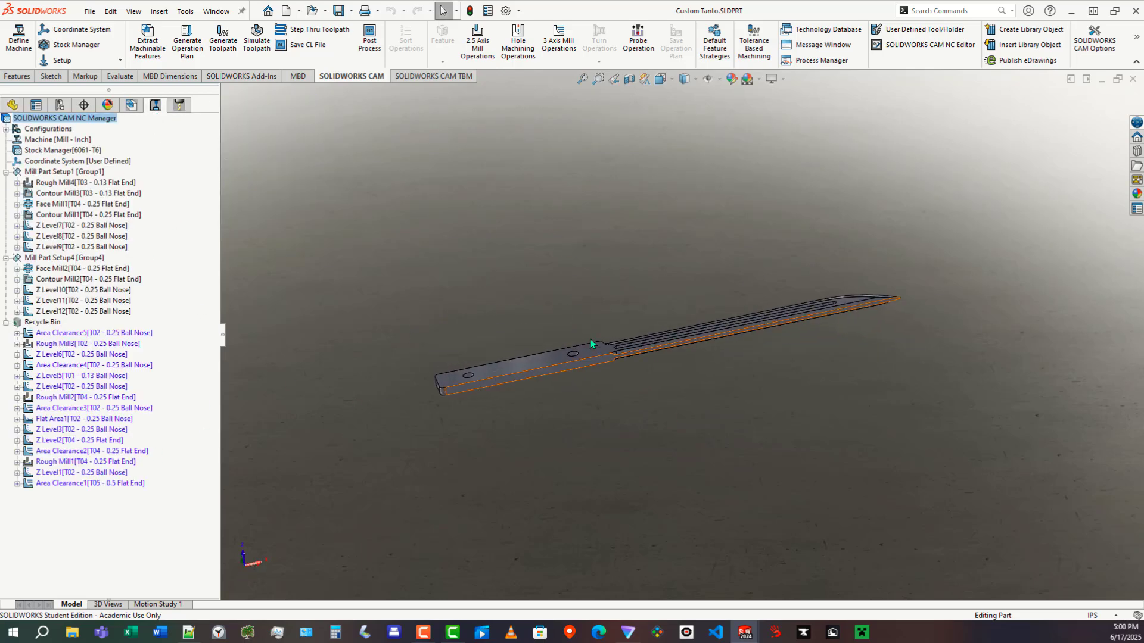
Simulate the Custom Tanto toolpaths at maximum speed, pause at Contour Mill2 to inspect the machined bevel and groove, and close the simulation
mouse_move(118, 189)
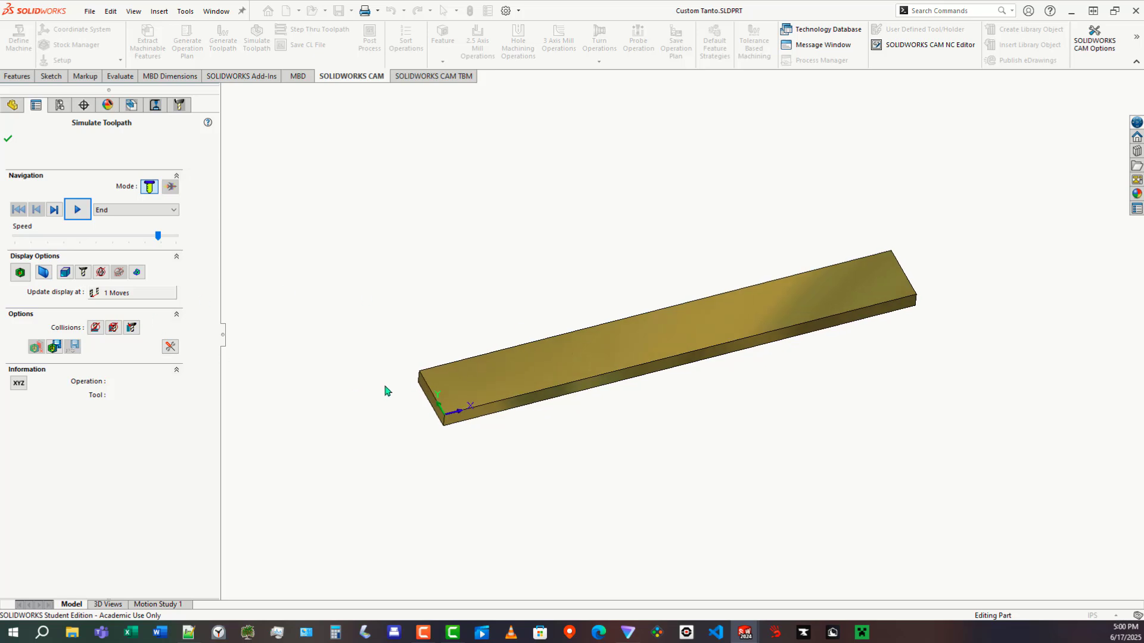
middle_click_drag(383, 391, 431, 291)
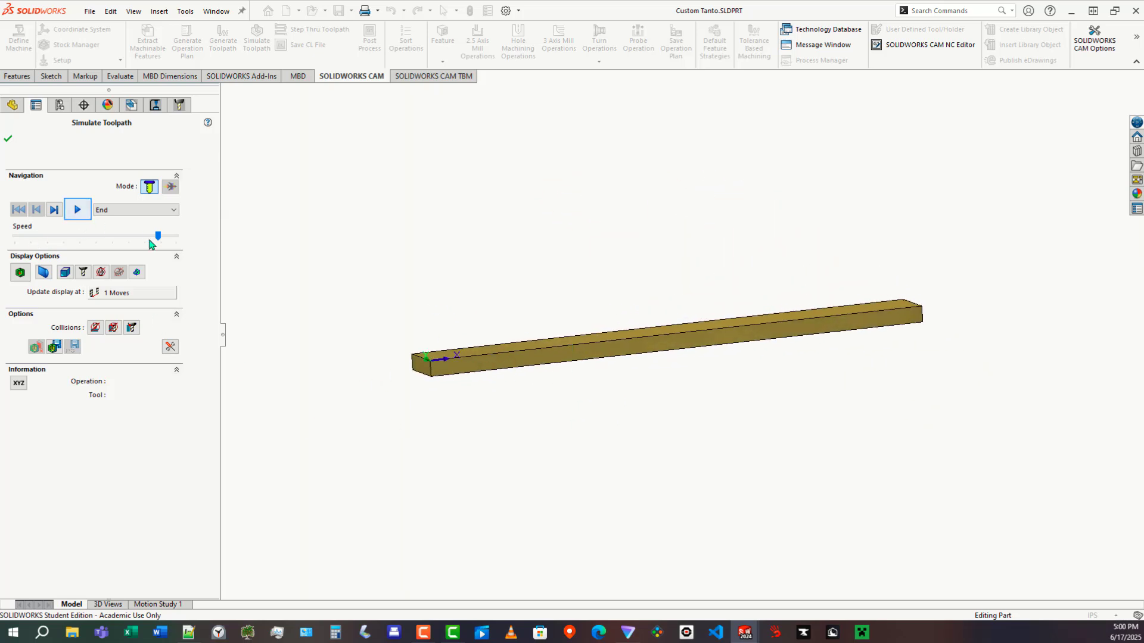
left_click(78, 209)
middle_click_drag(255, 248, 580, 369)
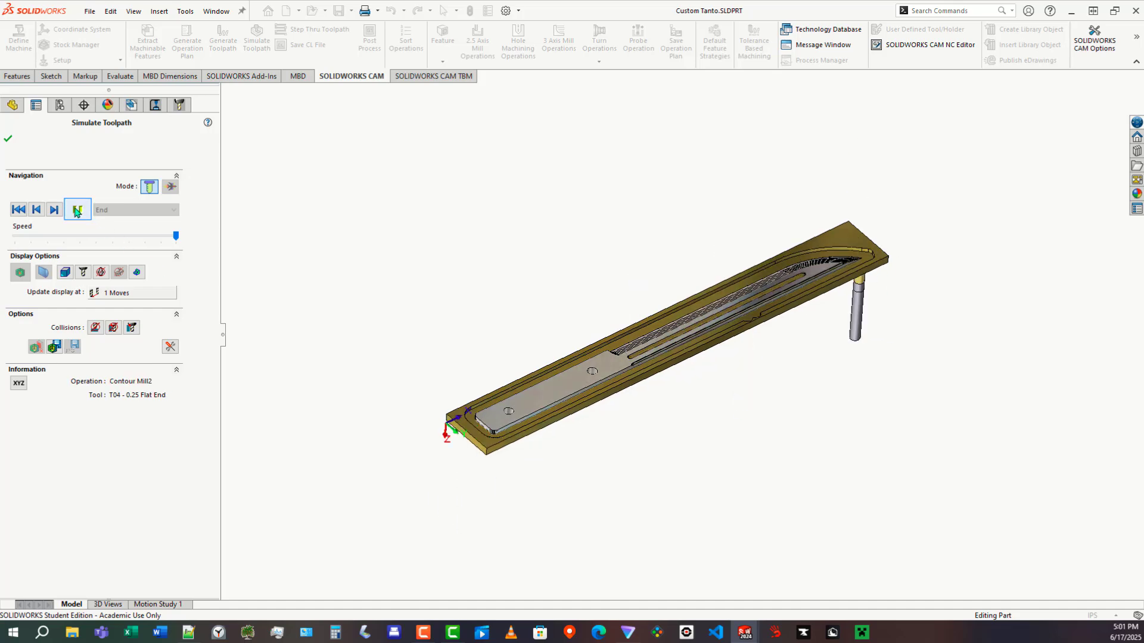
middle_click_drag(706, 250, 721, 307)
scroll(717, 285, "down", 4)
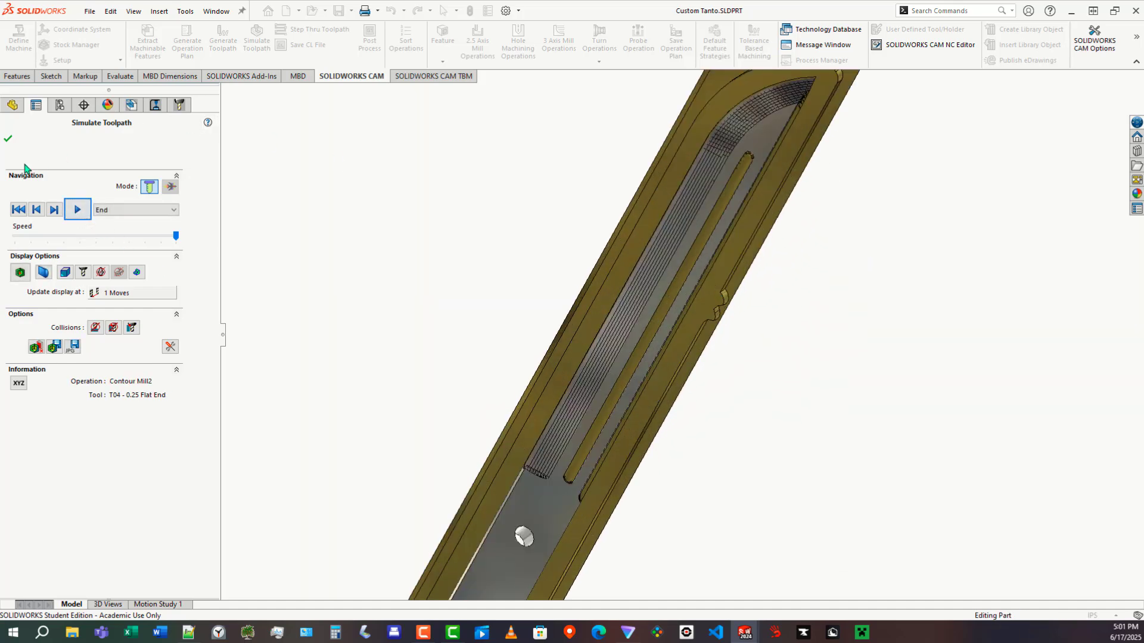
left_click(8, 138)
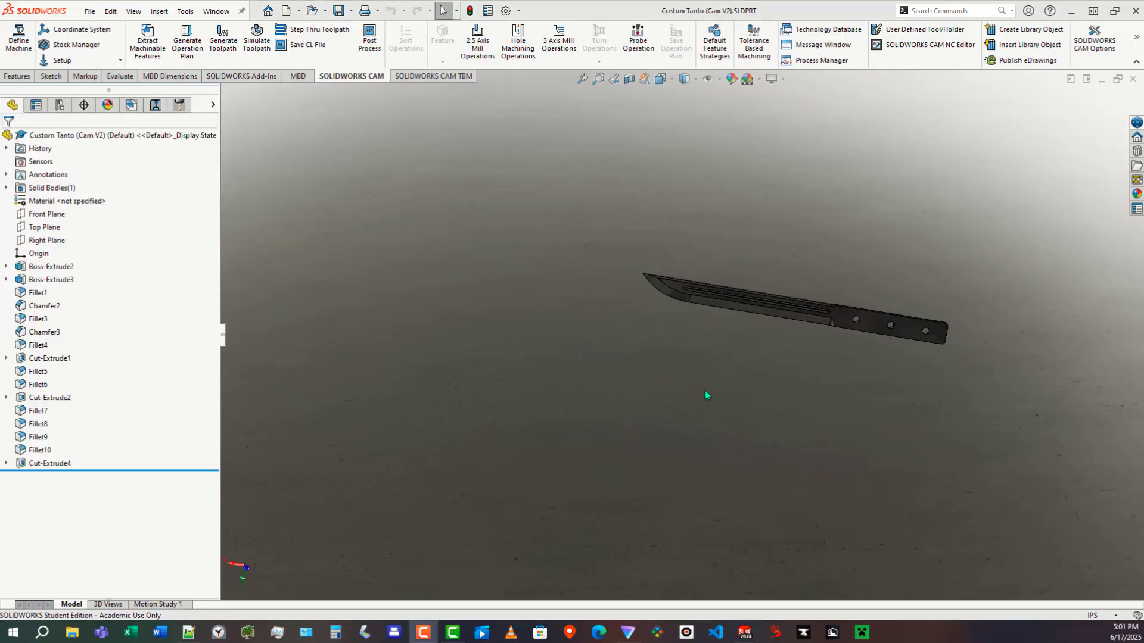
View the Custom Tanto (Cam V2) part with its three handle holes and show its CAM operations
scroll(902, 312, "down", 4)
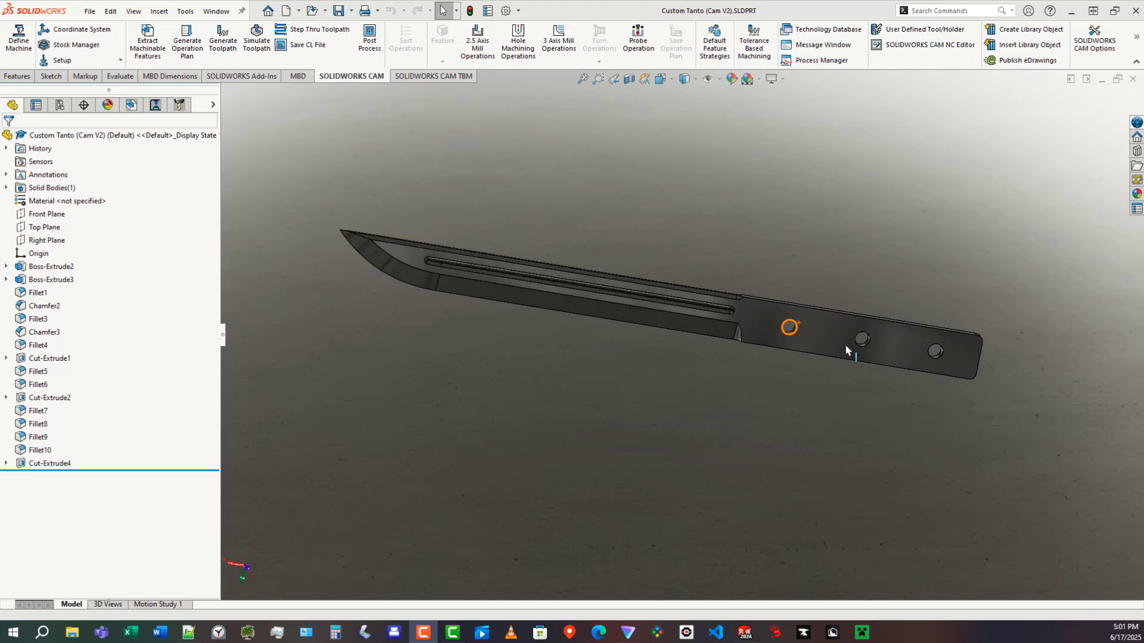
middle_click_drag(845, 349, 783, 277)
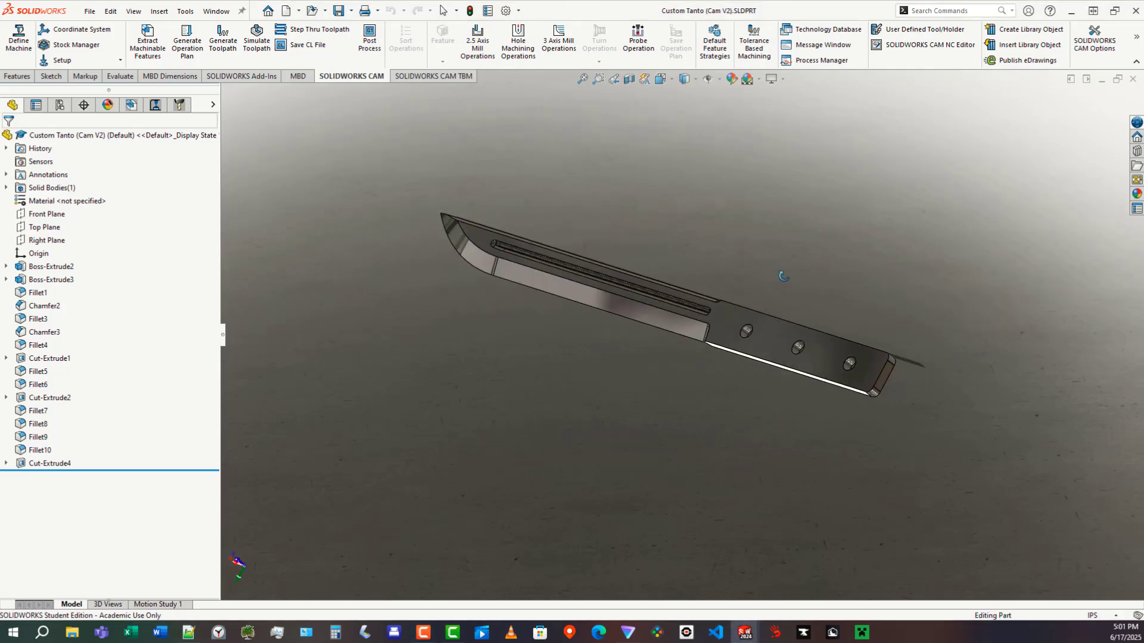
left_click(154, 108)
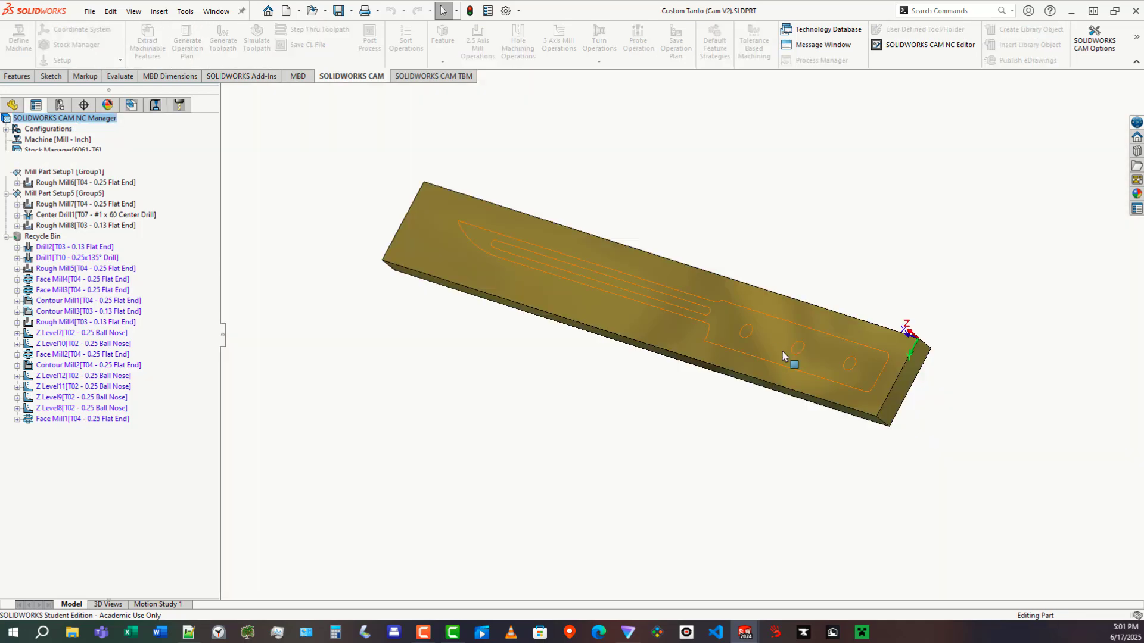
Simulate the Custom Tanto (Cam V2) toolpaths at maximum speed and examine Rough Mill8 cutting the handle holes
middle_click_drag(434, 295, 446, 313)
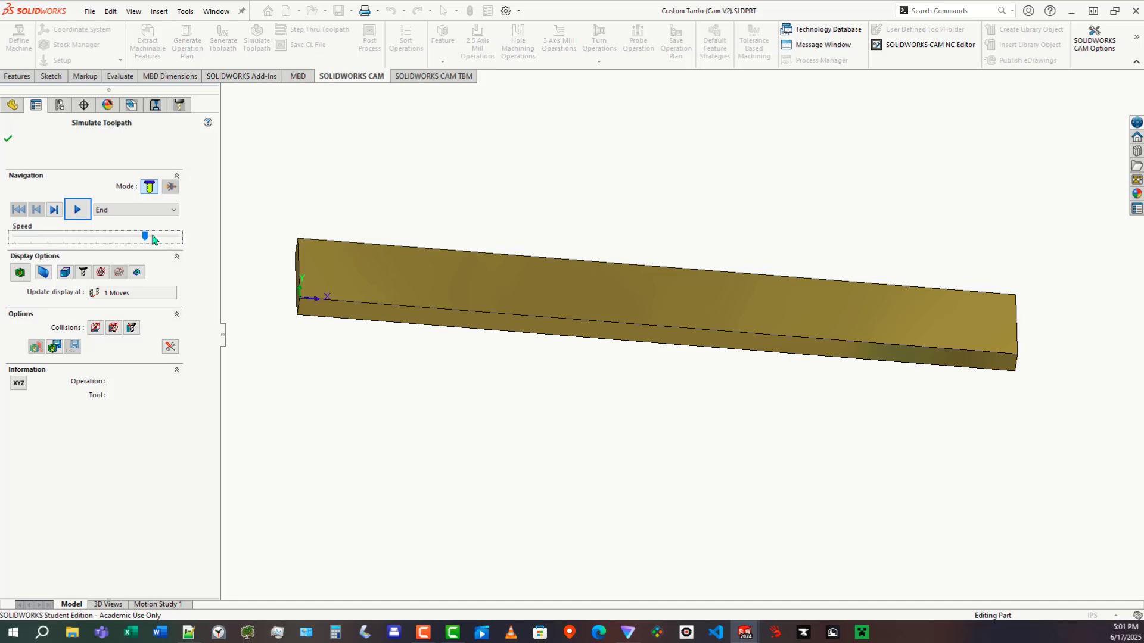
left_click(82, 209)
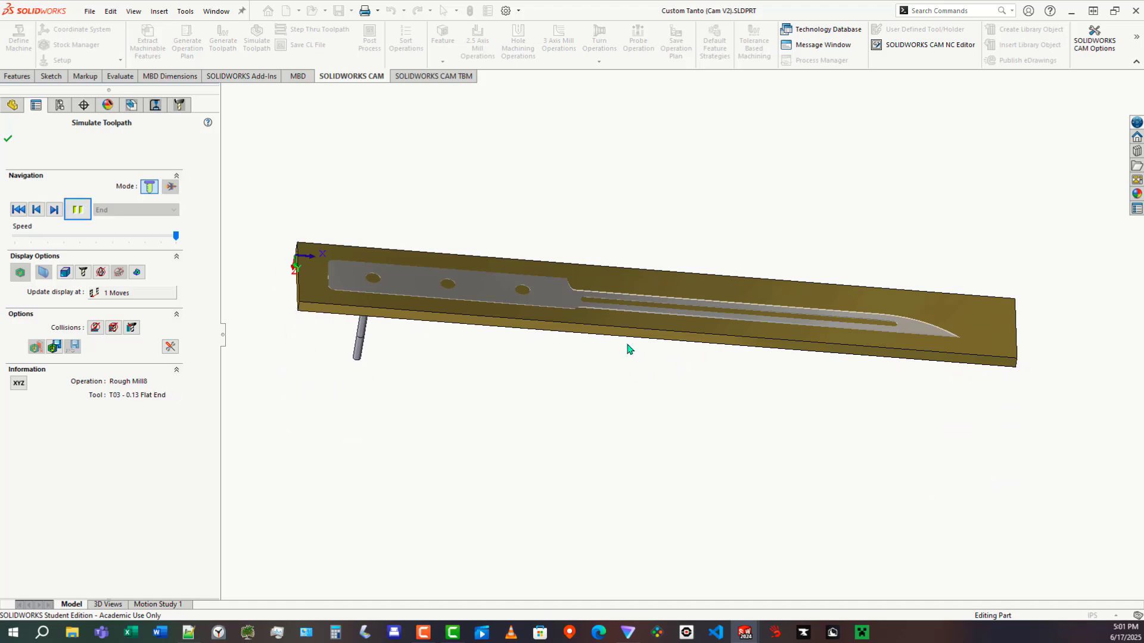
middle_click_drag(628, 349, 543, 232)
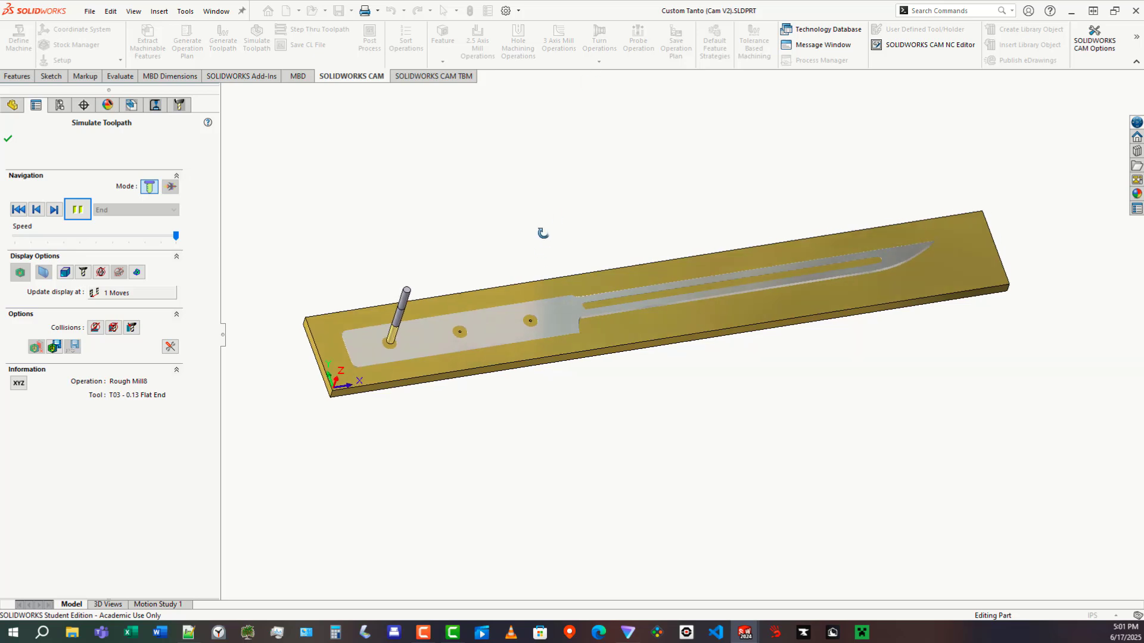
scroll(408, 307, "down", 5)
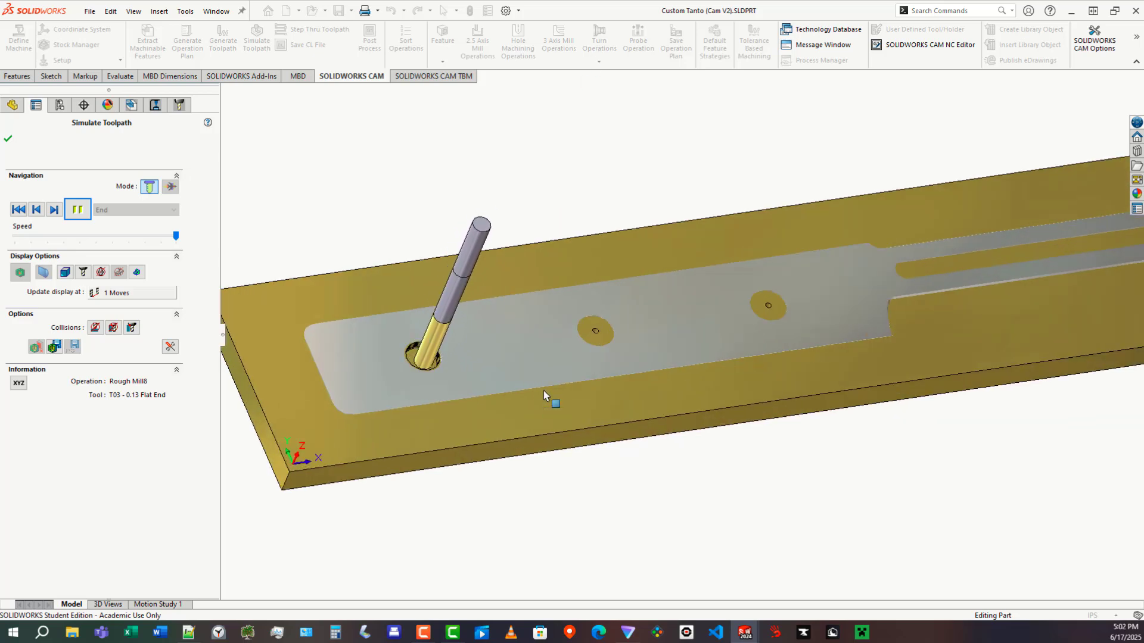
scroll(411, 352, "down", 5)
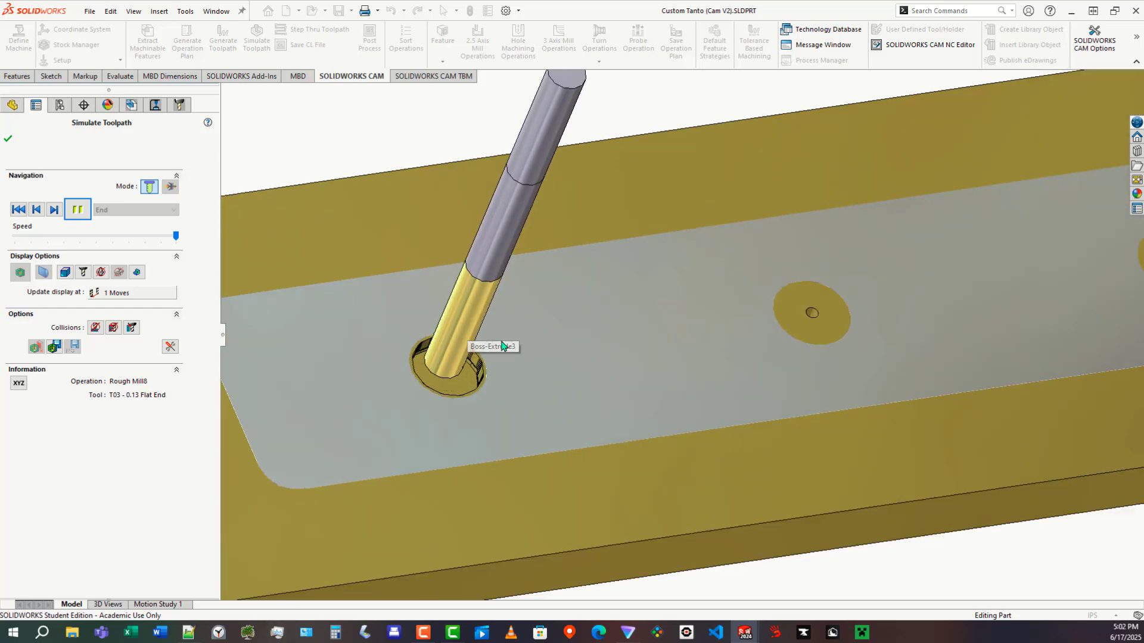
middle_click_drag(501, 447, 503, 420)
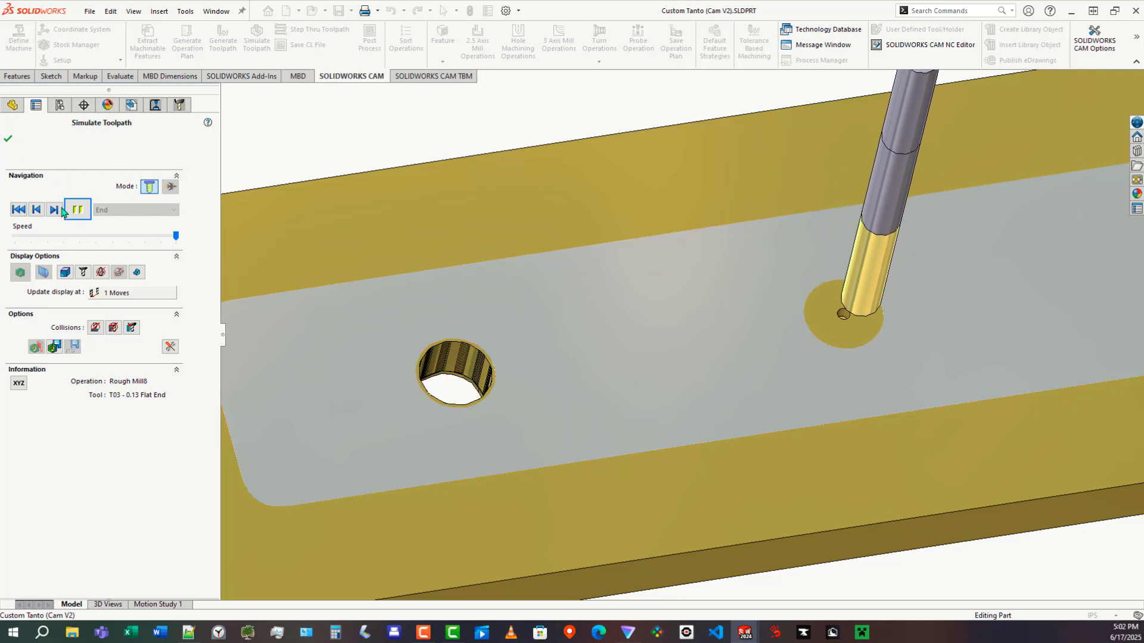
Close the toolpath simulation and examine the Custom Tanto (Cam V2) part's handle holes, groove and blade from several angles
left_click(9, 140)
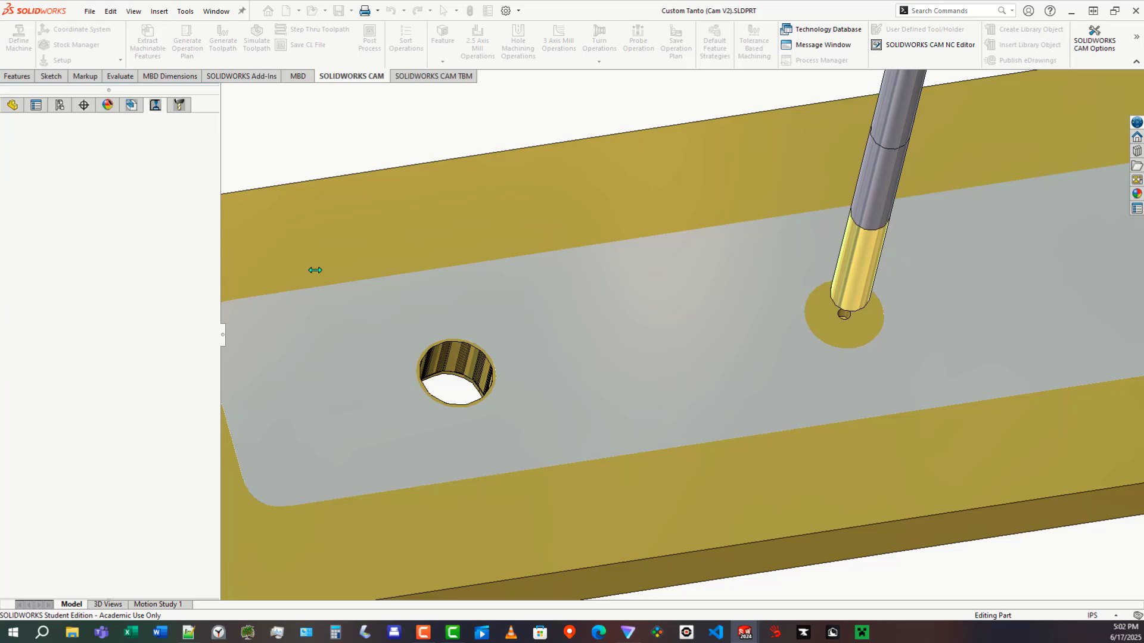
scroll(854, 322, "up", 3)
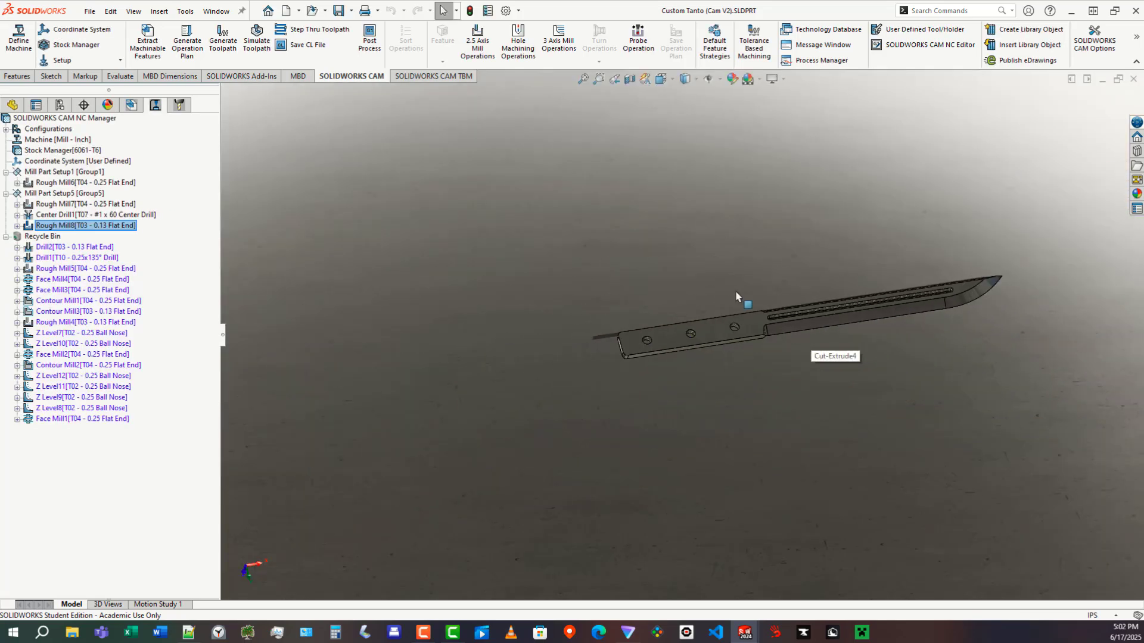
middle_click_drag(737, 294, 742, 318)
scroll(742, 318, "down", 5)
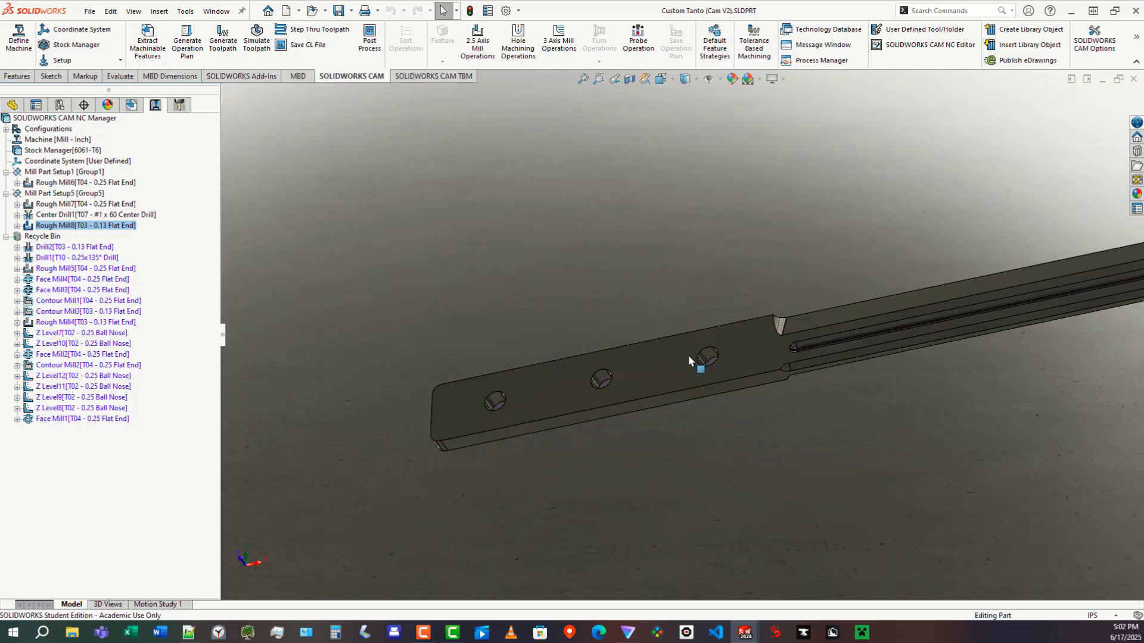
scroll(688, 355, "up", 4)
scroll(770, 326, "down", 1)
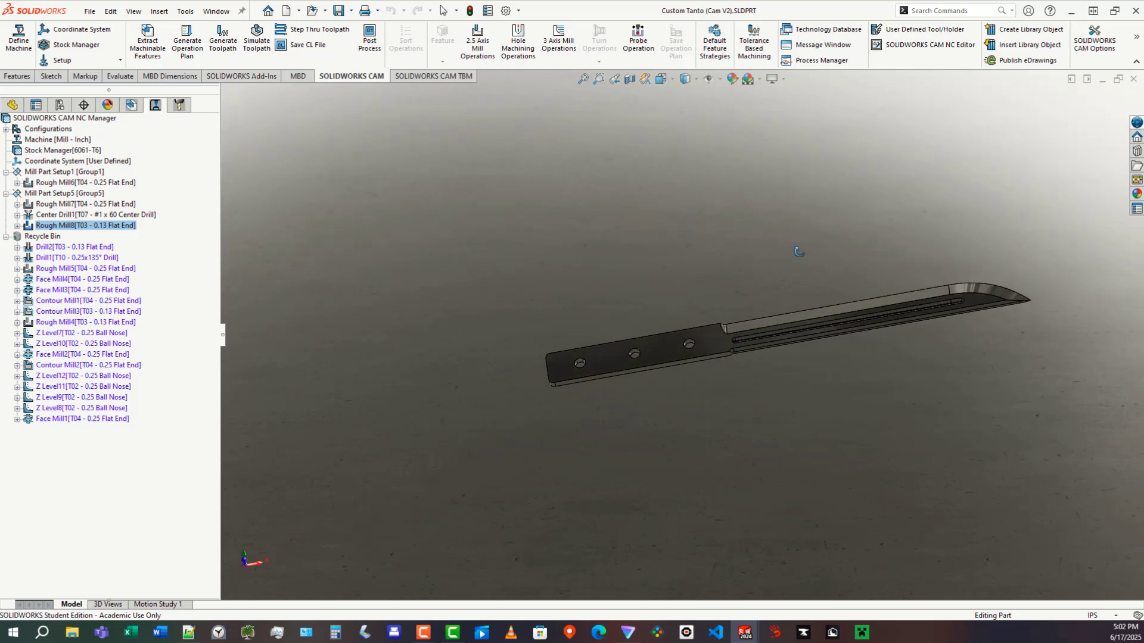
right_click_drag(775, 319, 721, 317)
middle_click_drag(687, 325, 602, 363)
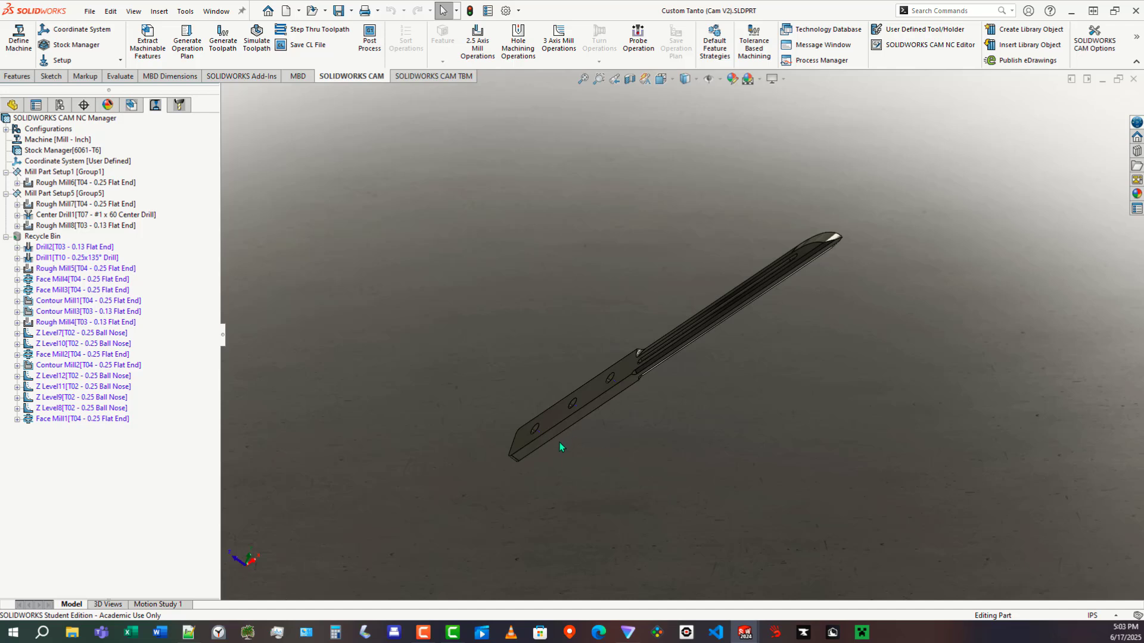
middle_click_drag(742, 295, 900, 301)
middle_click_drag(719, 398, 2, 161)
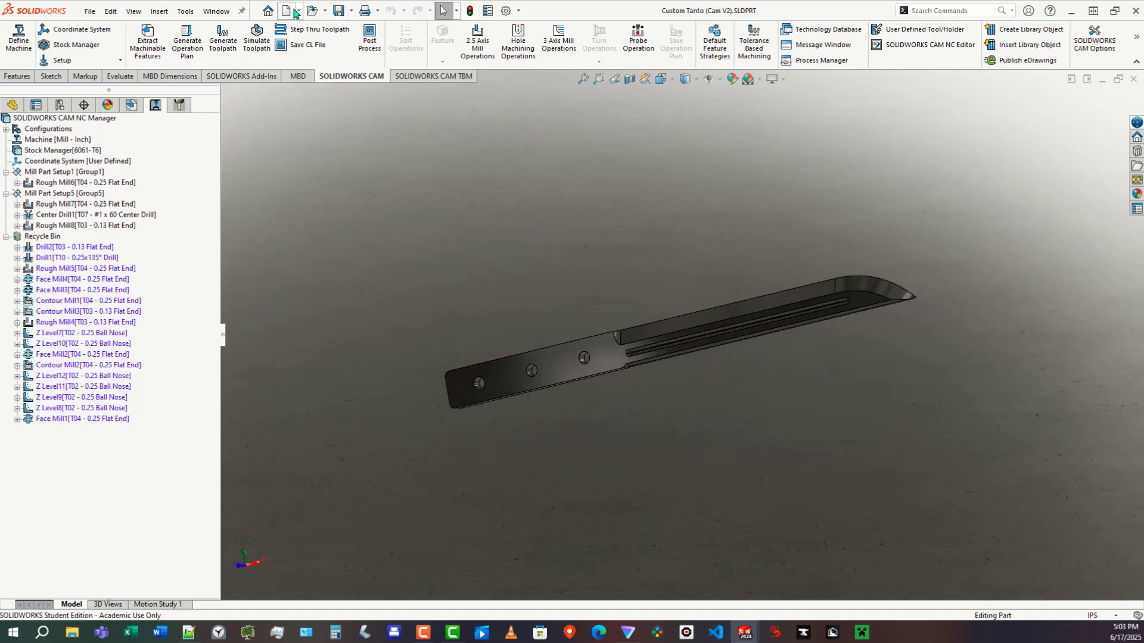
middle_click_drag(754, 358, 828, 316)
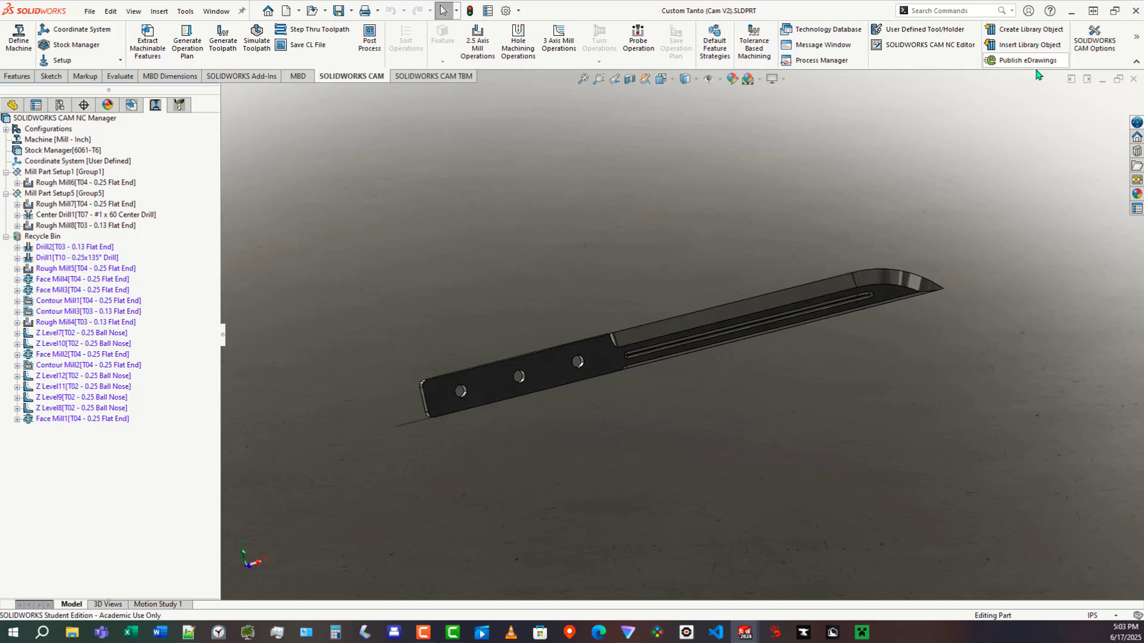
Bring the Tanto on the Mounting plate (First OP) assembly to the front and maximize its document
left_click(1118, 78)
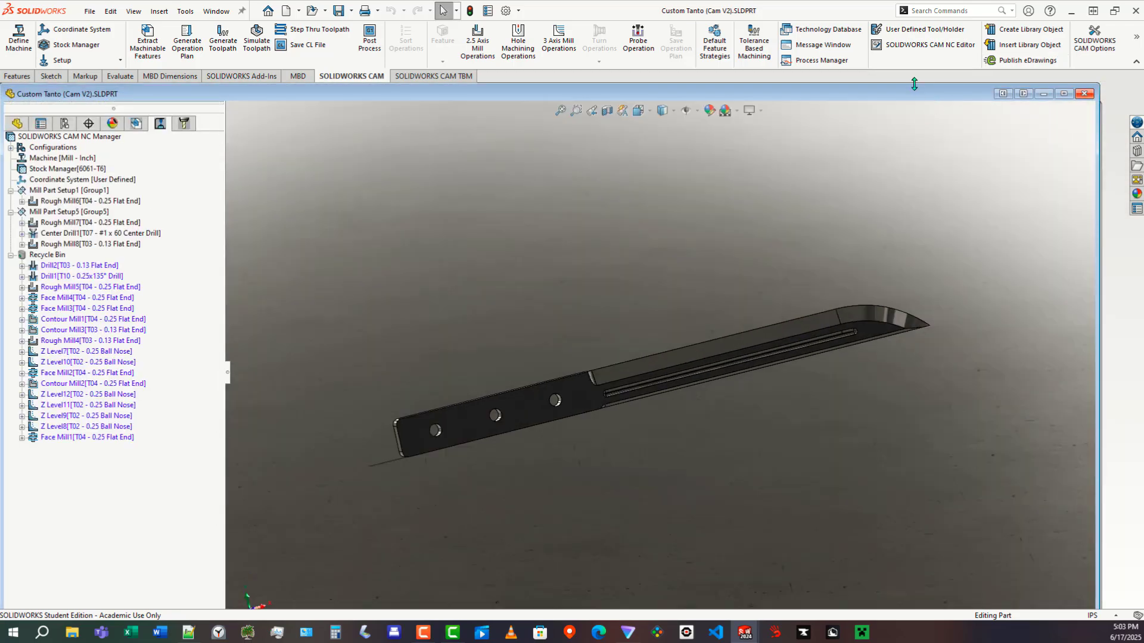
left_click_drag(908, 97, 903, 149)
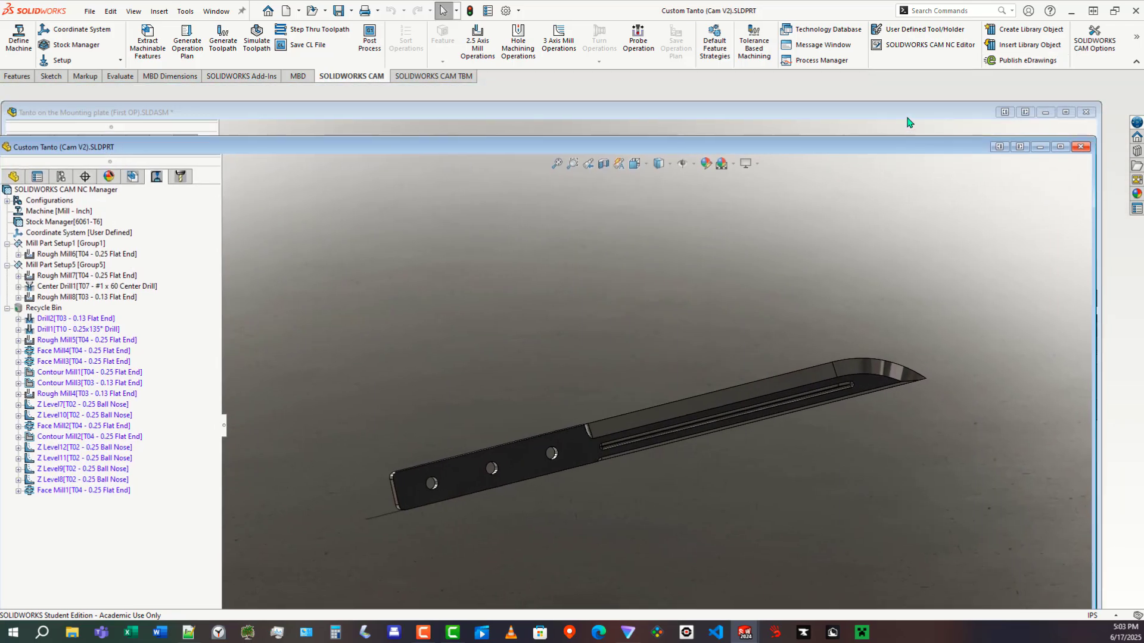
left_click(908, 117)
left_click(1066, 112)
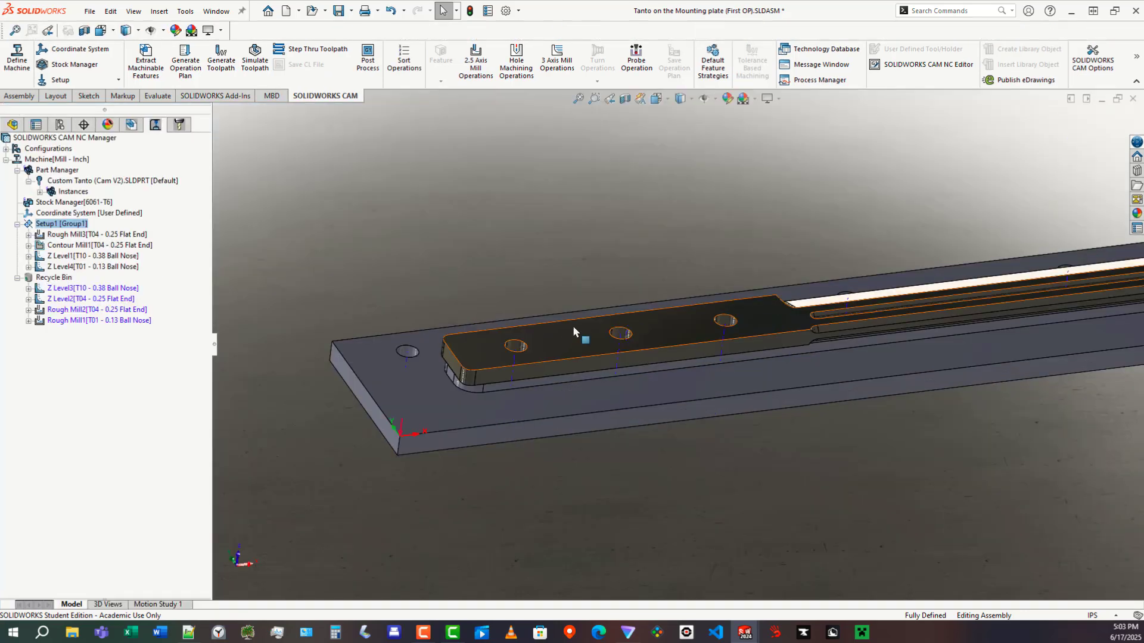
Collapse the Part Manager branch of the assembly's CAM operations and inspect how the tanto sits on the mounting plate
scroll(709, 372, "up", 4)
middle_click_drag(783, 332, 834, 309)
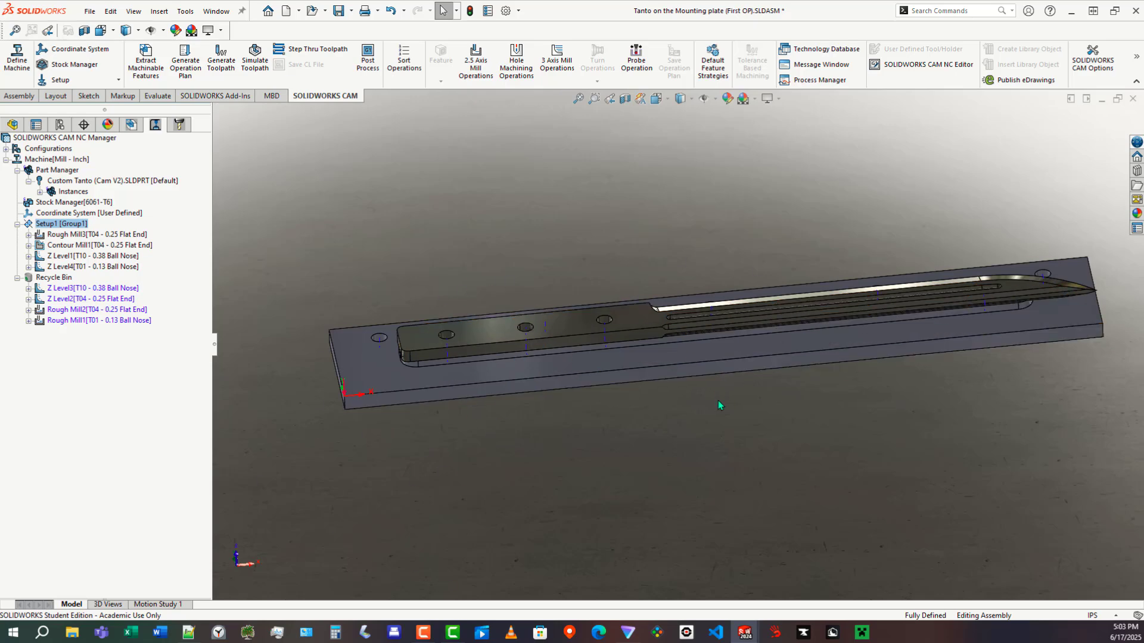
middle_click_drag(758, 366, 629, 434)
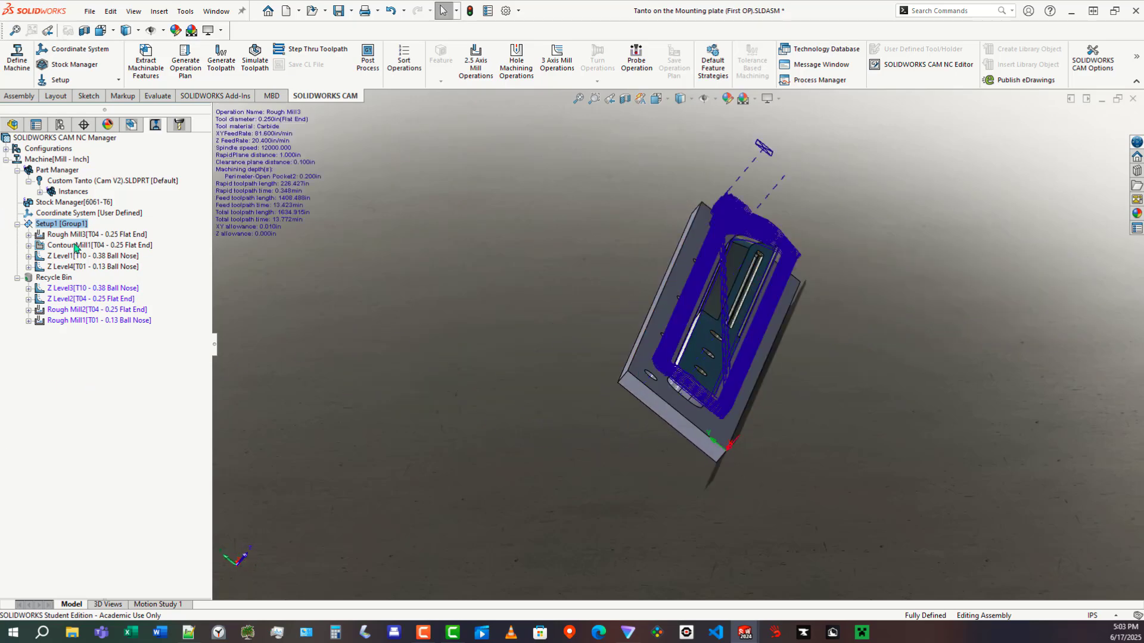
double_click(17, 172)
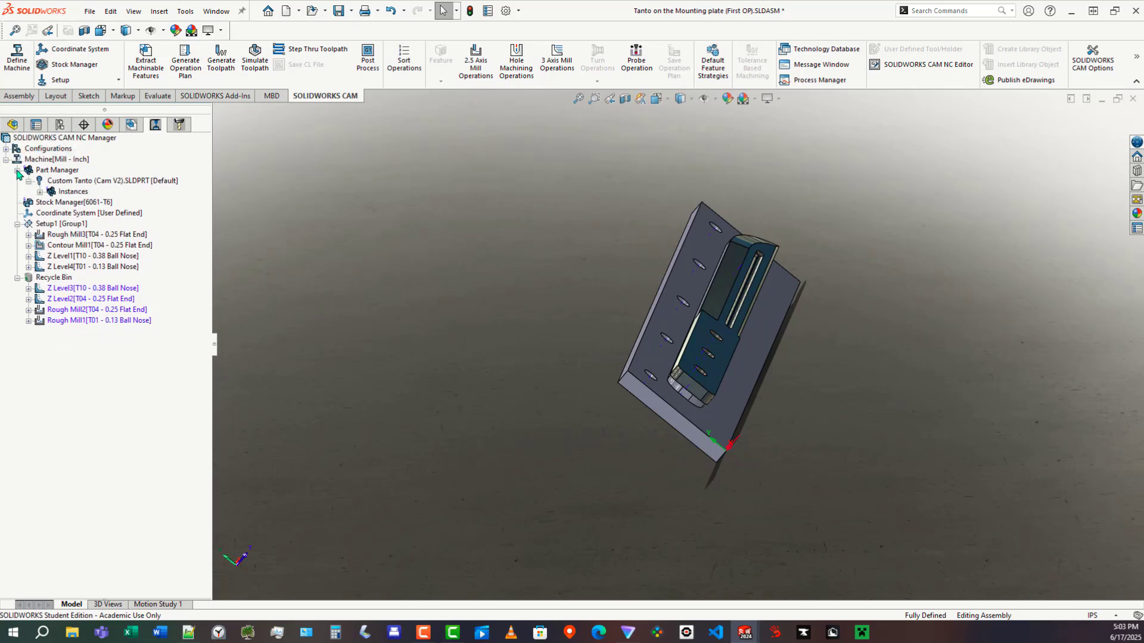
left_click(17, 171)
middle_click_drag(760, 362, 587, 273)
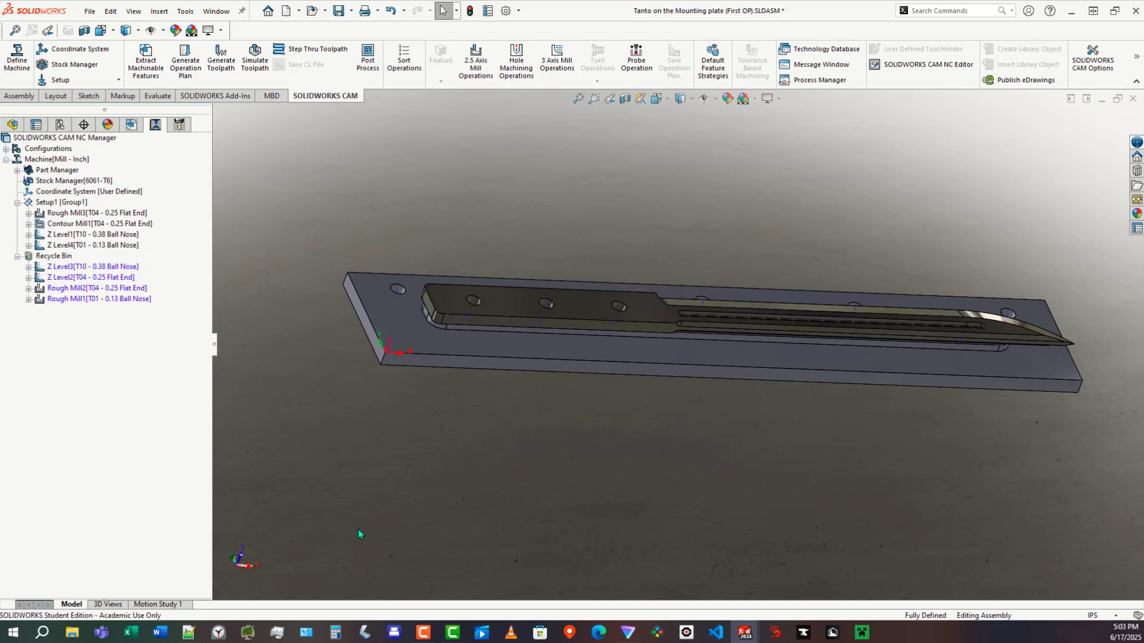